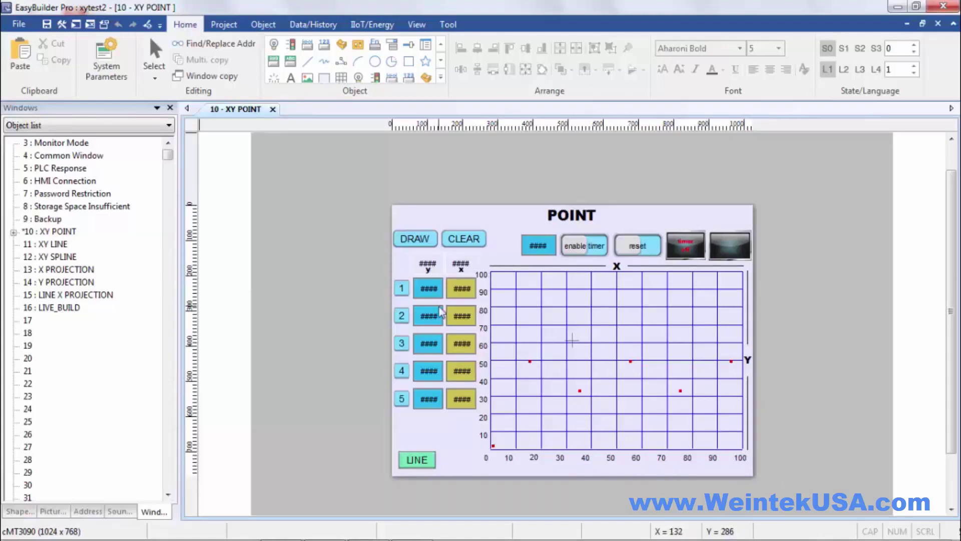
# Open the LIVE_BUILD window and start a new XY Plot object from the Chart menu
pyautogui.doubleClick(59, 308)
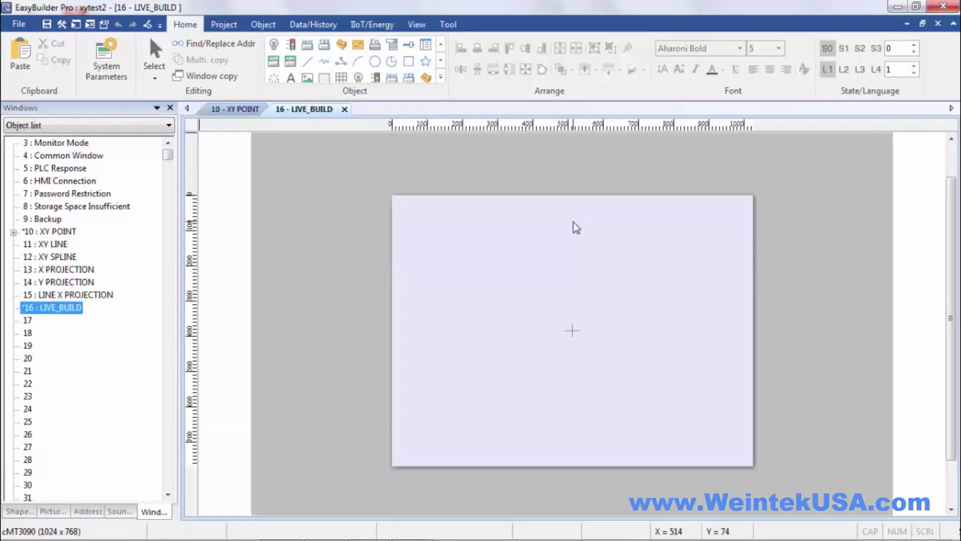
pyautogui.click(225, 28)
pyautogui.click(261, 28)
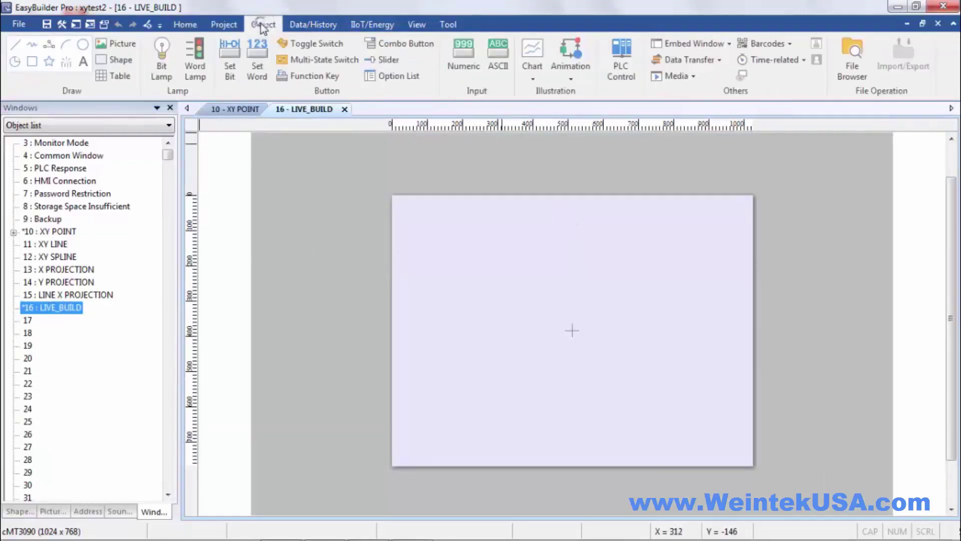
pyautogui.click(531, 77)
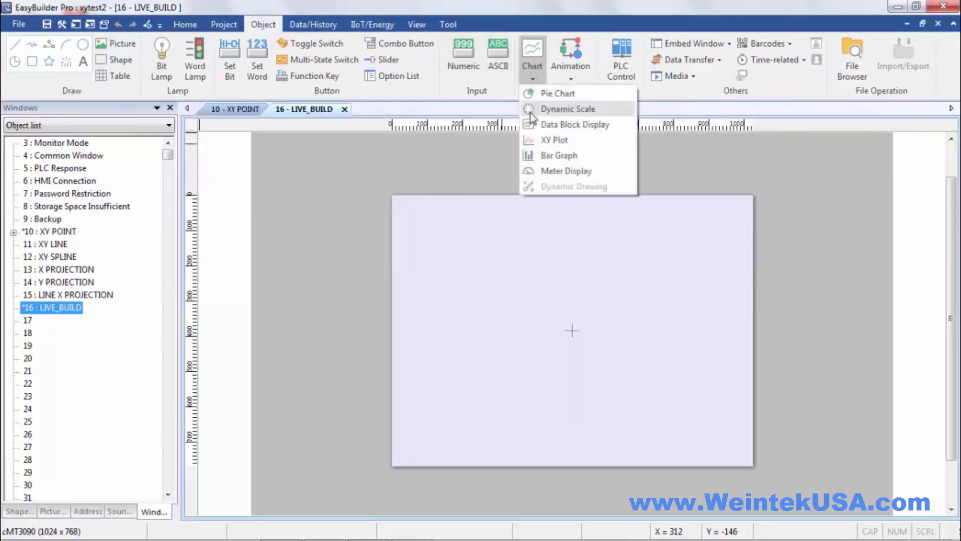
pyautogui.click(527, 141)
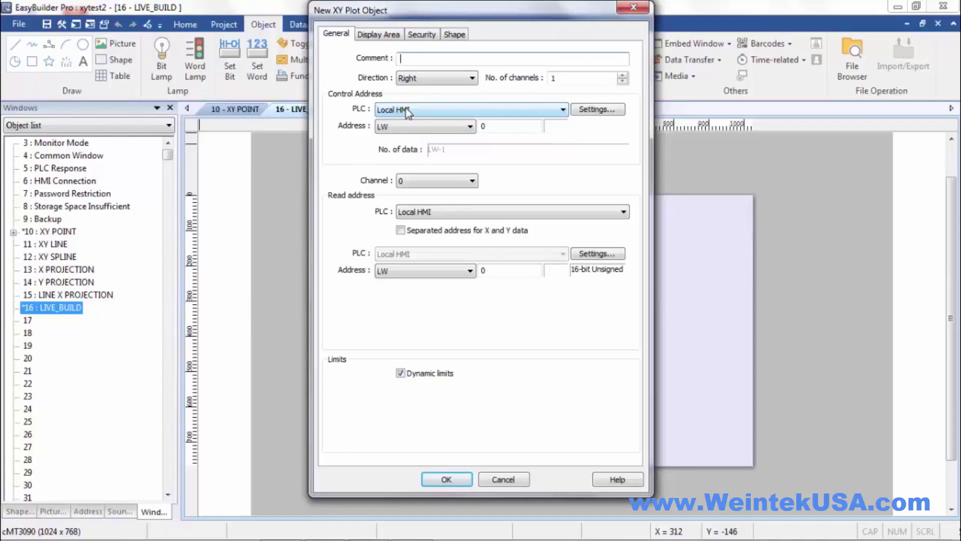
# Read the XY Plot help's Control Address explanation, then close that description
pyautogui.click(617, 479)
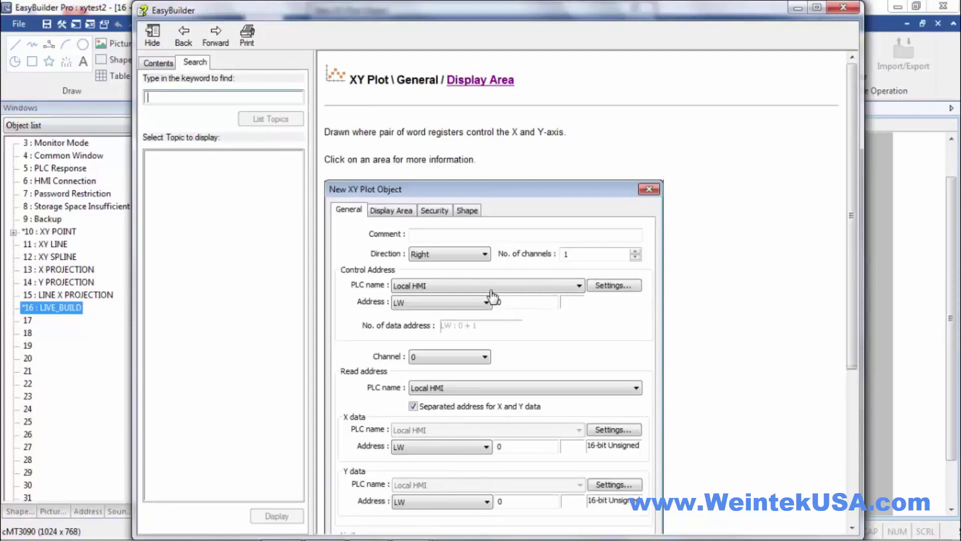
pyautogui.click(460, 293)
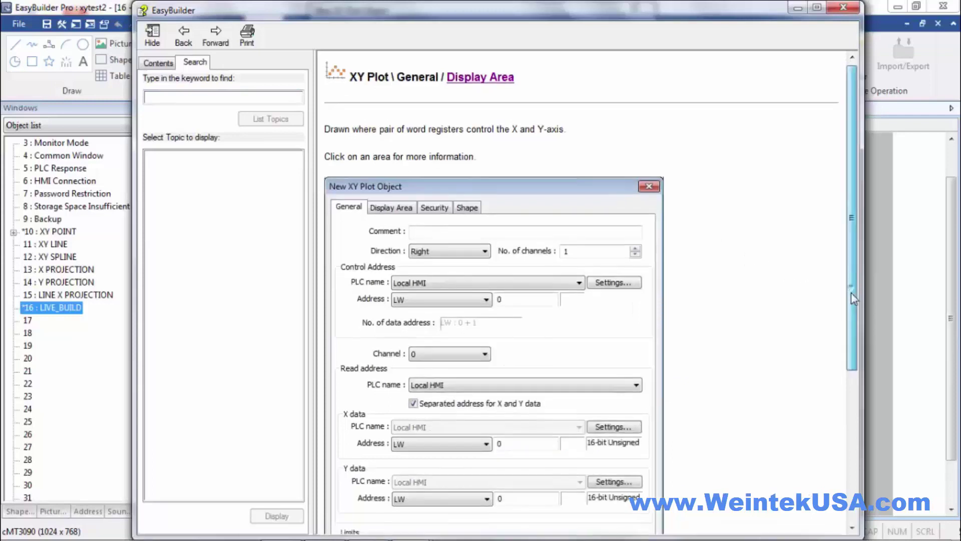
pyautogui.moveTo(851, 292); pyautogui.dragTo(856, 392)
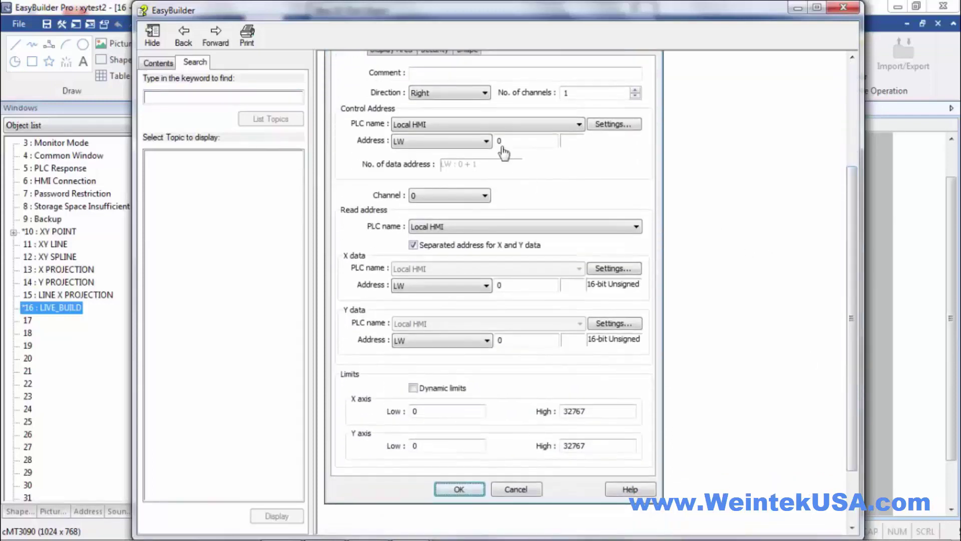
pyautogui.click(481, 129)
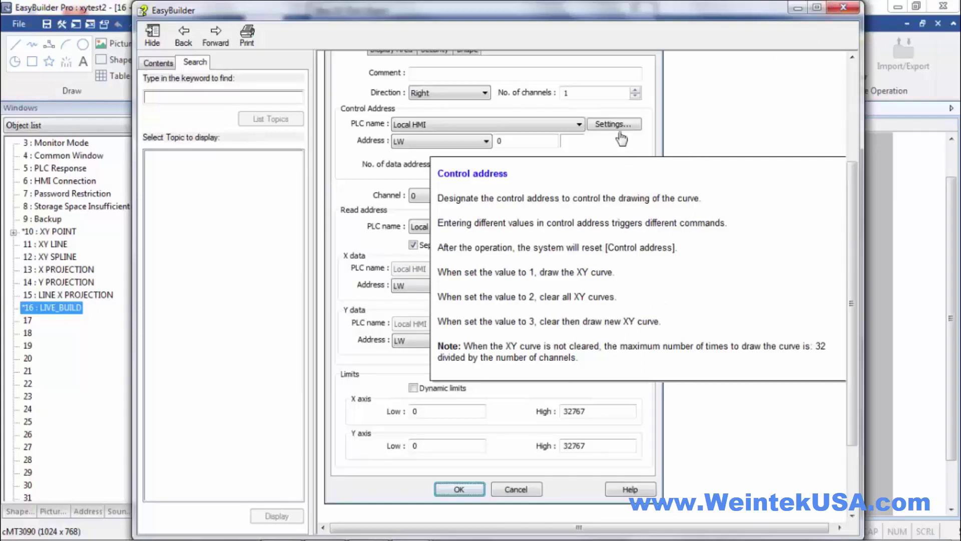
pyautogui.click(689, 113)
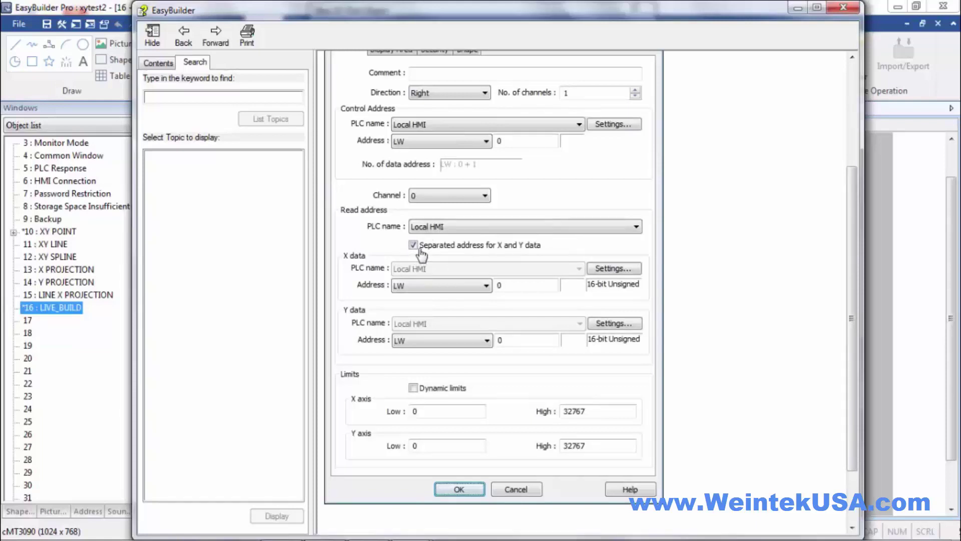
# Keep the plot at 1 channel and enable separate X and Y data addresses (LW 0)
pyautogui.click(843, 7)
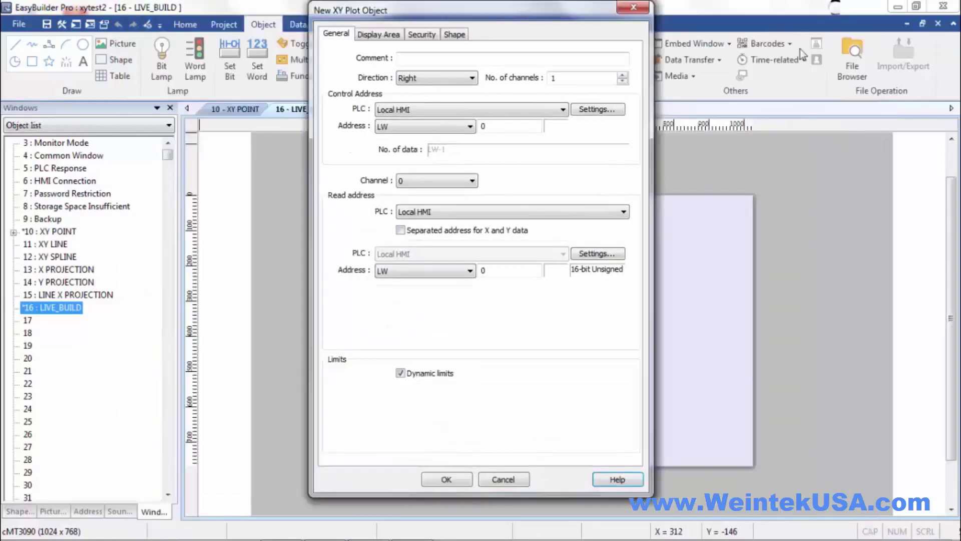
pyautogui.click(623, 75)
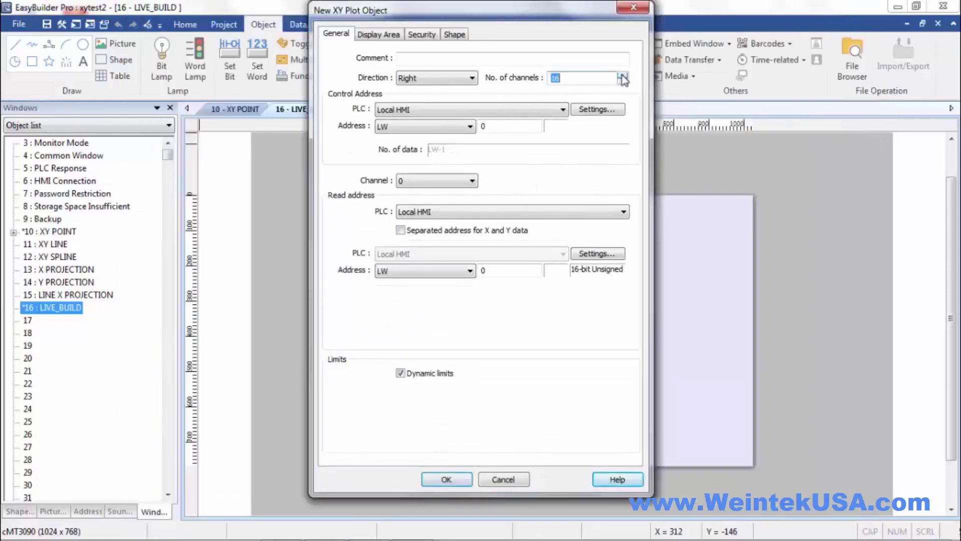
pyautogui.click(576, 78)
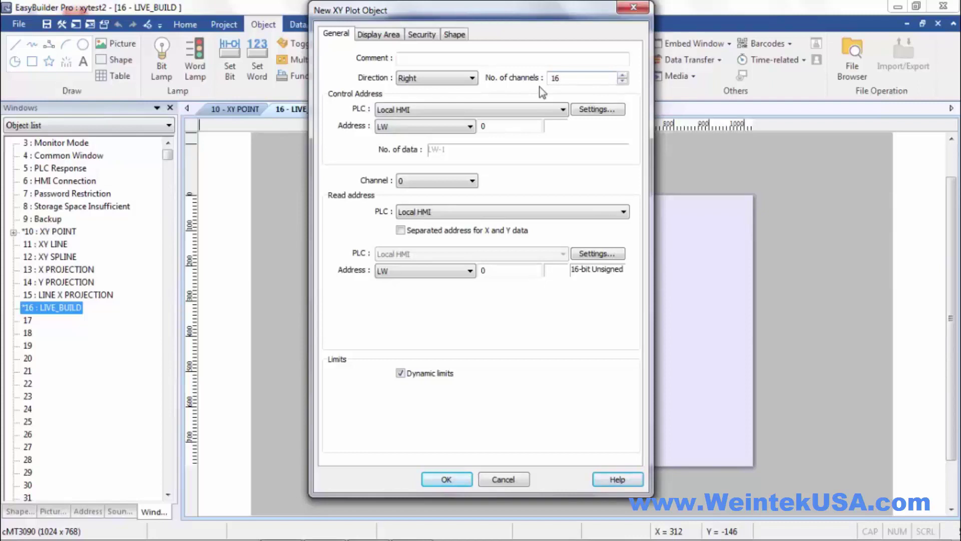
pyautogui.click(588, 83)
pyautogui.click(473, 177)
pyautogui.click(473, 181)
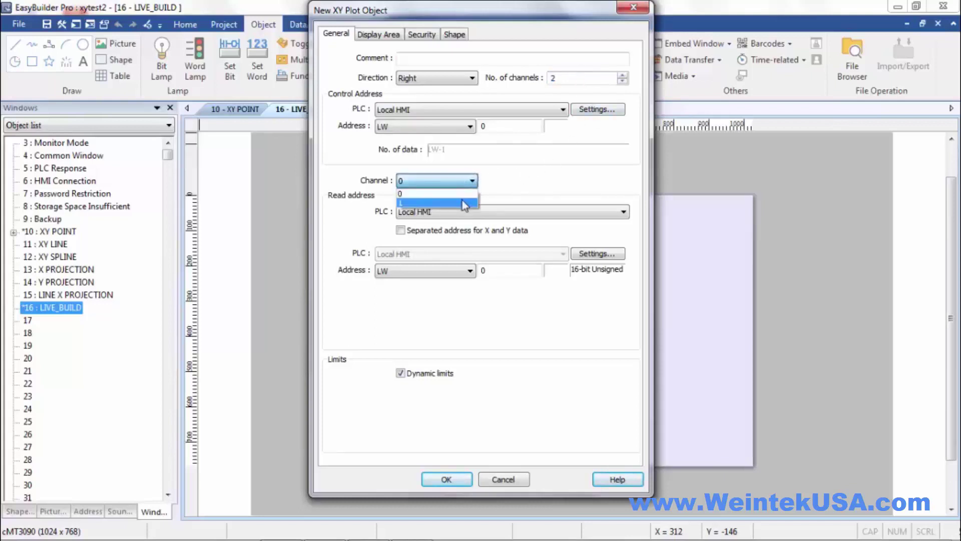
pyautogui.click(462, 201)
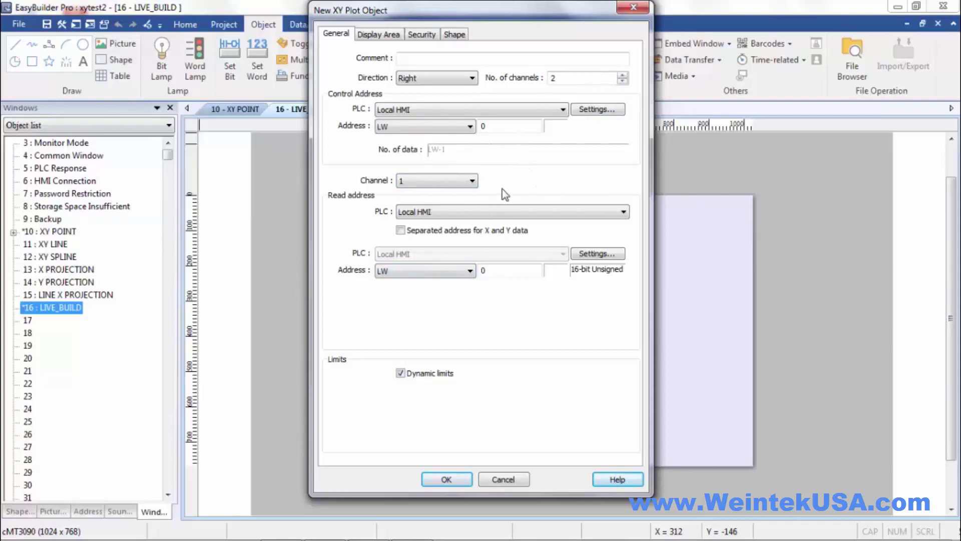
pyautogui.click(623, 82)
pyautogui.click(400, 230)
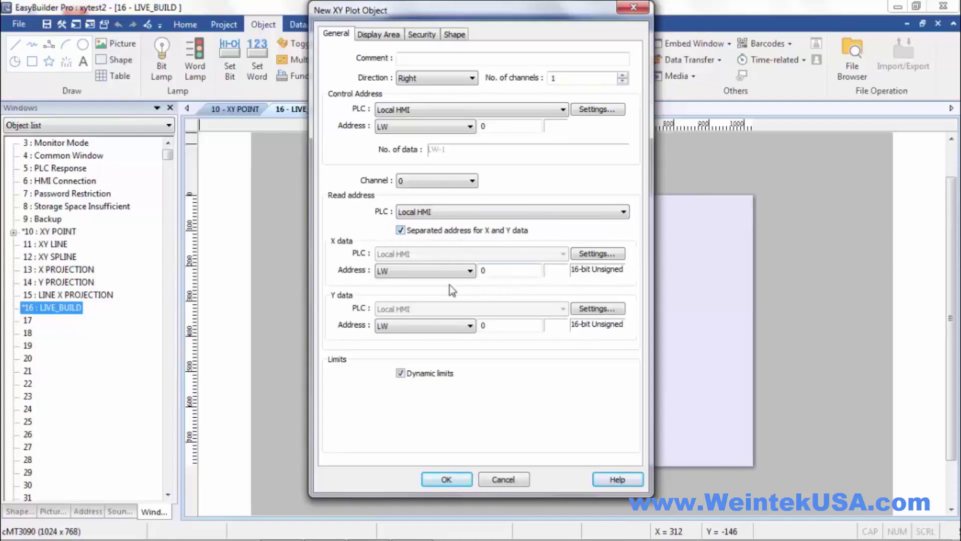
# Switch the X data address to RW, then turn off separate addresses so reading uses RW 0
pyautogui.click(444, 271)
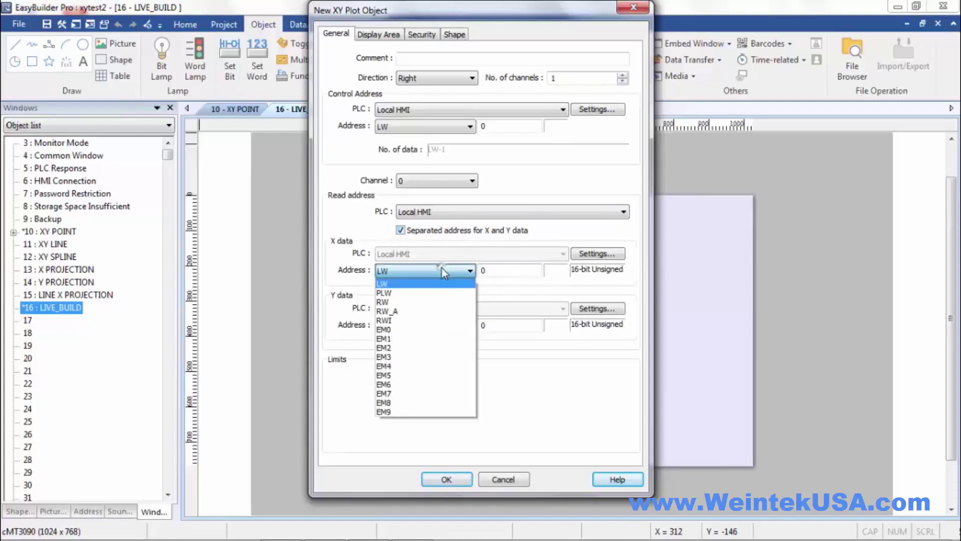
pyautogui.click(426, 303)
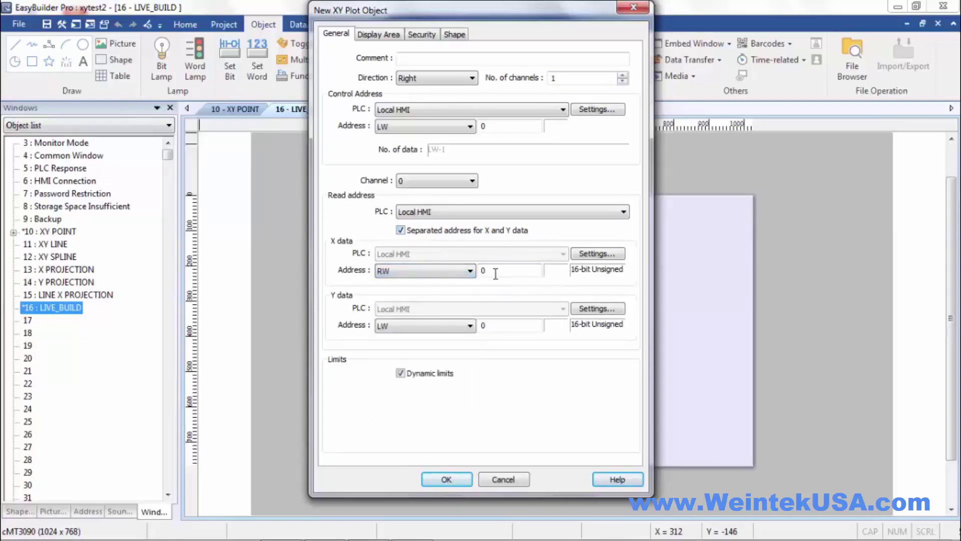
pyautogui.click(400, 230)
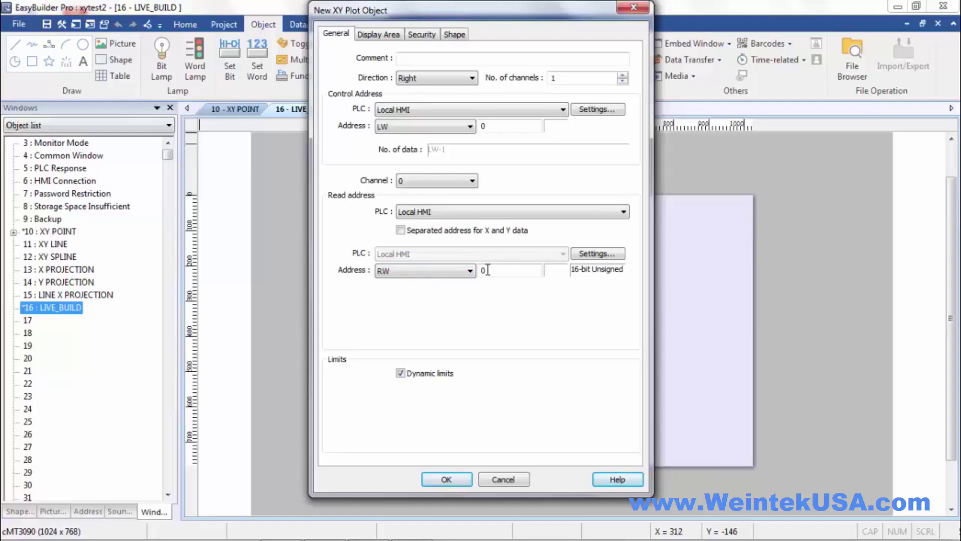
# Draw the plot's data as red Point markers with point width 8
pyautogui.click(383, 34)
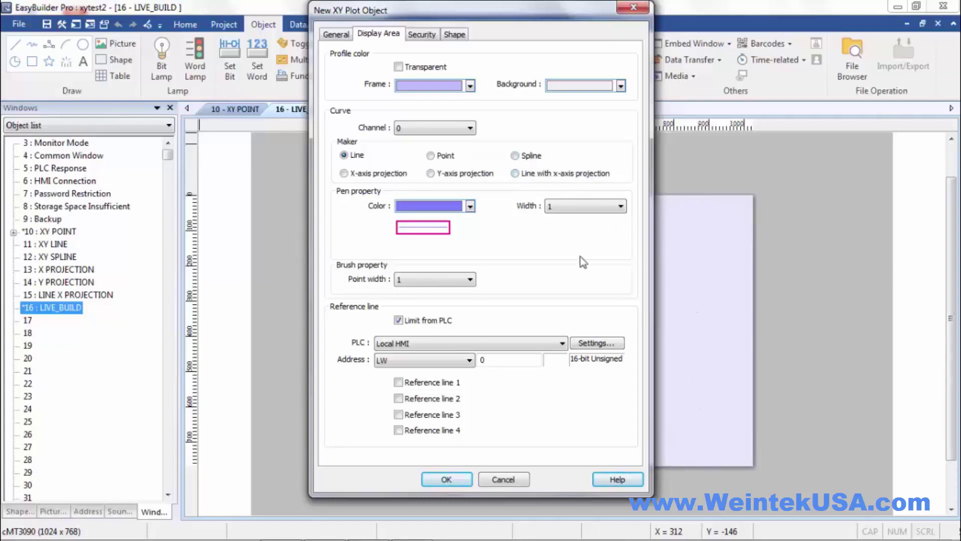
pyautogui.click(431, 155)
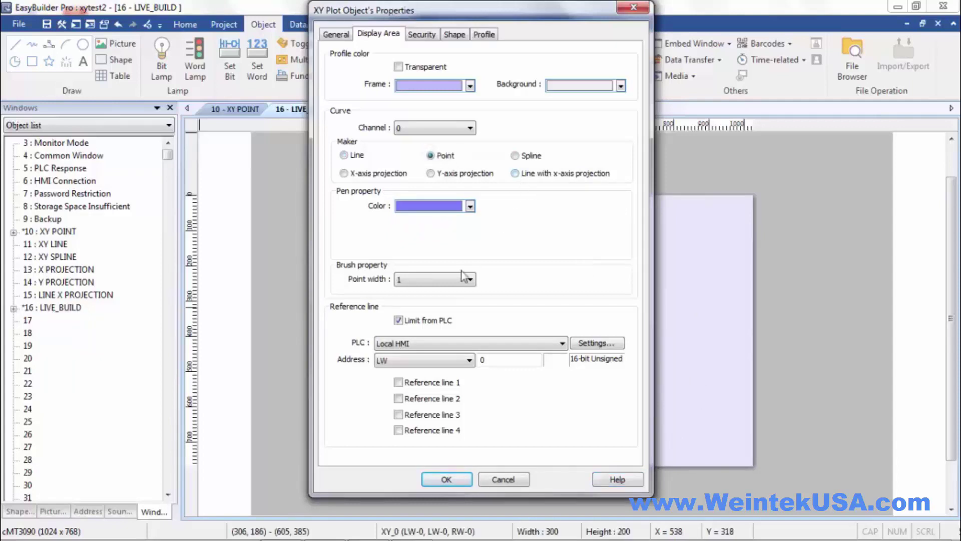
pyautogui.click(452, 279)
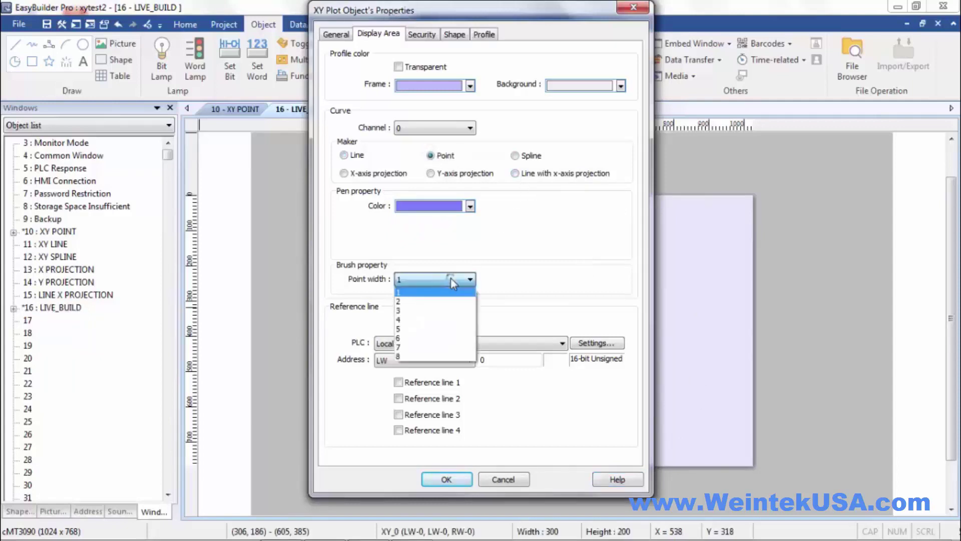
pyautogui.click(426, 356)
pyautogui.click(470, 207)
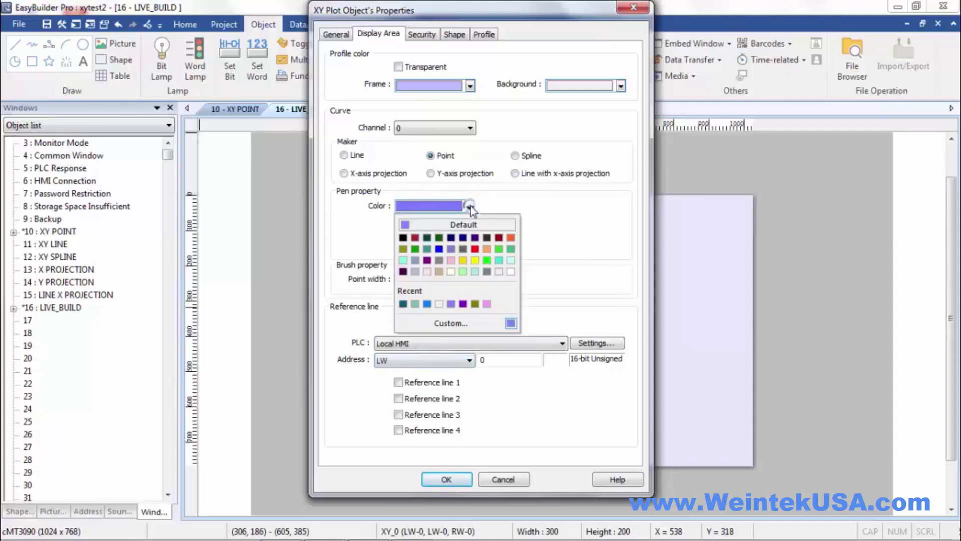
pyautogui.click(475, 248)
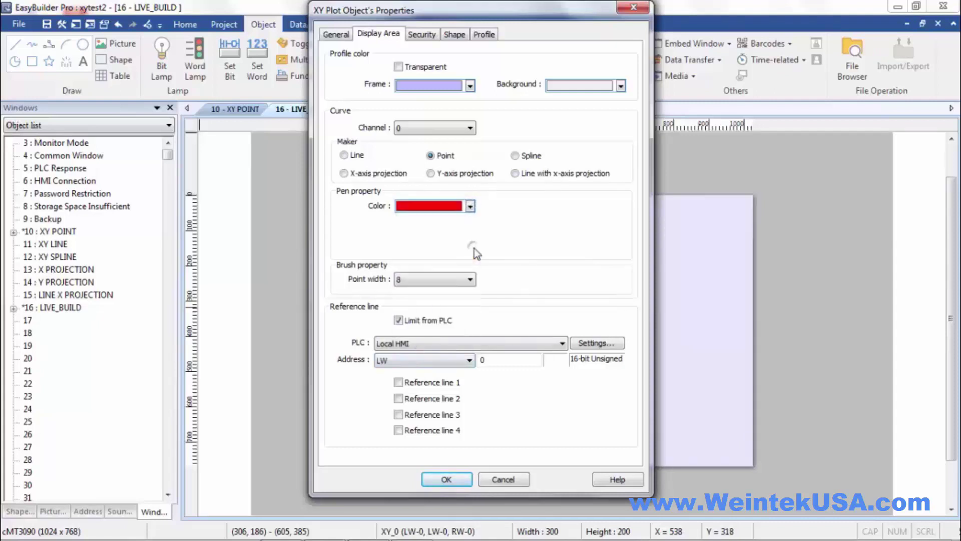
# Place the plot as XY_0, stretch it to 686 × 546, and switch to the XY POINT window
pyautogui.click(446, 480)
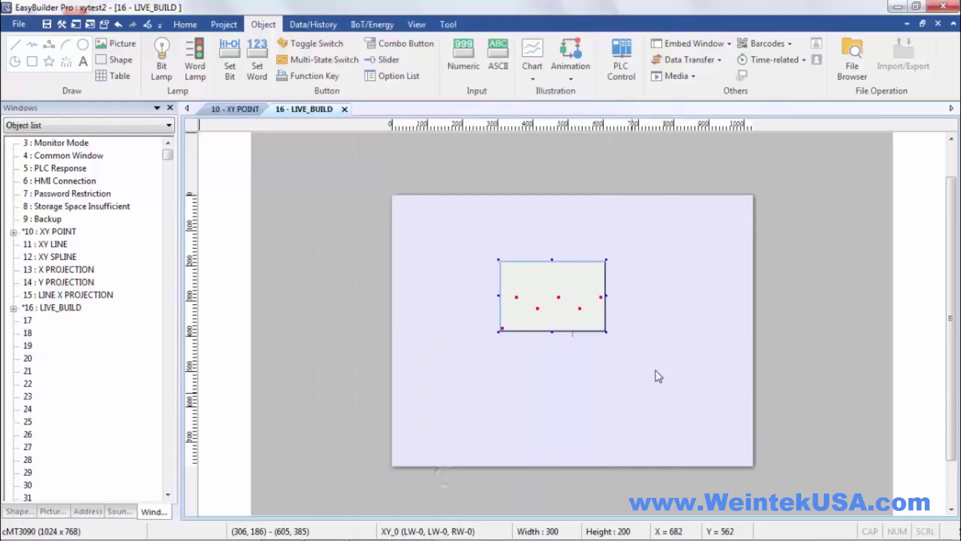
pyautogui.moveTo(605, 332); pyautogui.dragTo(741, 454)
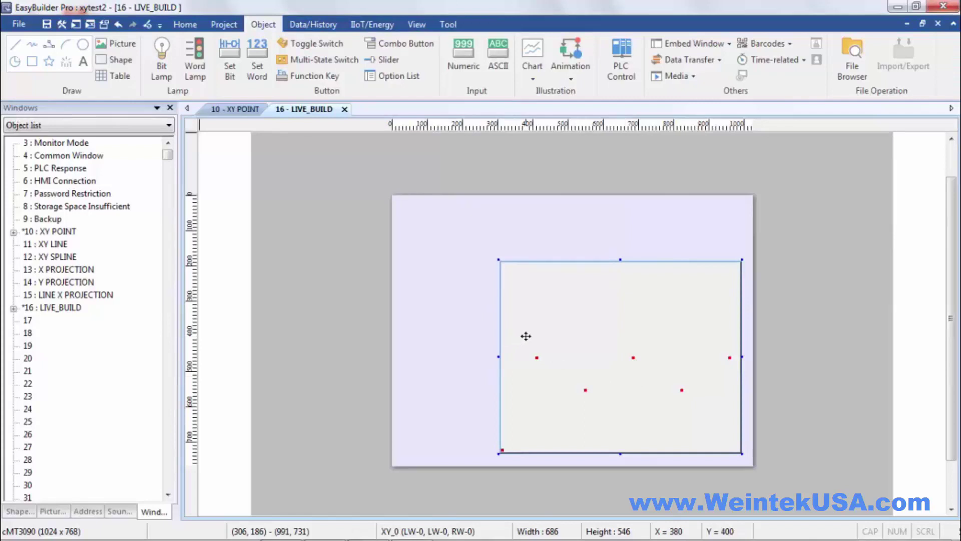
pyautogui.doubleClick(58, 233)
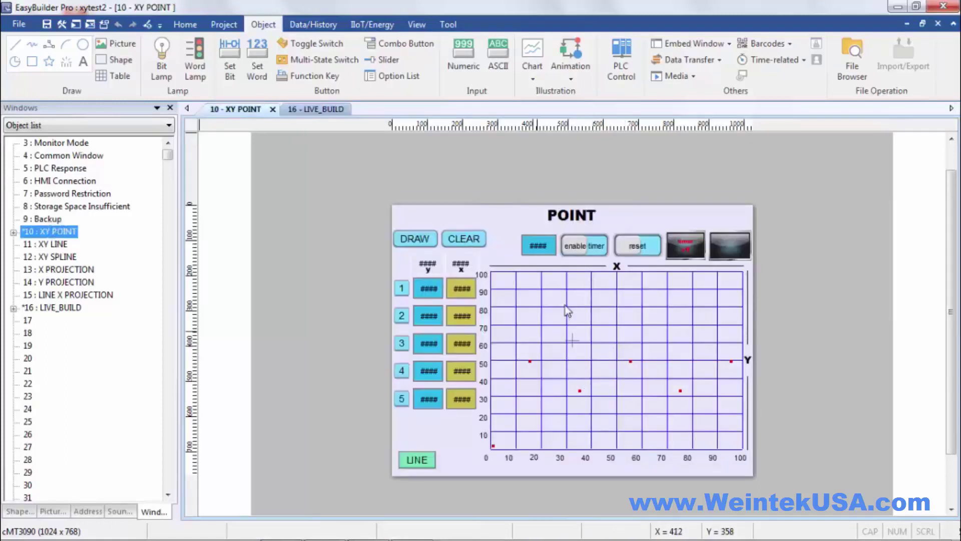
# Inspect the XY POINT plot's Security, Shape and Profile tabs, ending on Display Area
pyautogui.doubleClick(629, 363)
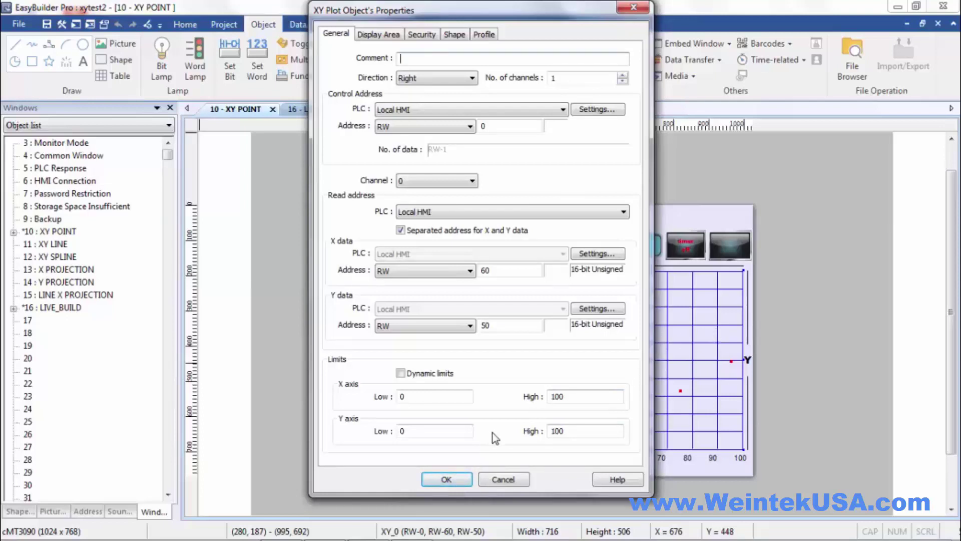
pyautogui.click(422, 35)
pyautogui.click(454, 35)
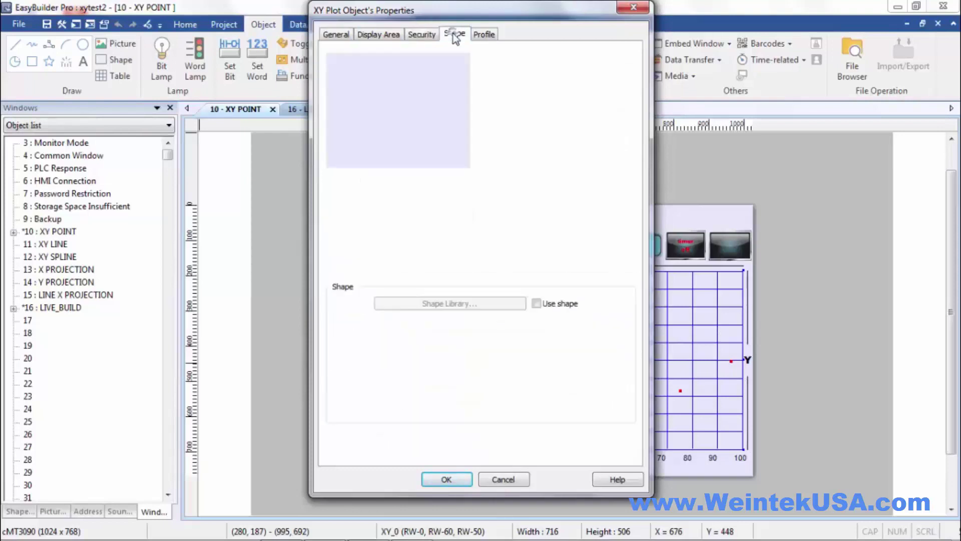
pyautogui.click(484, 35)
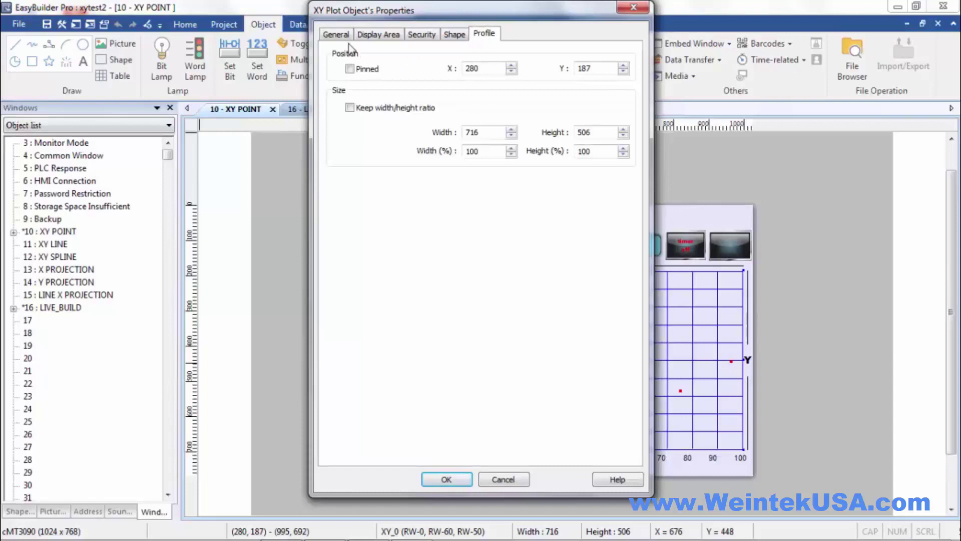
pyautogui.click(375, 35)
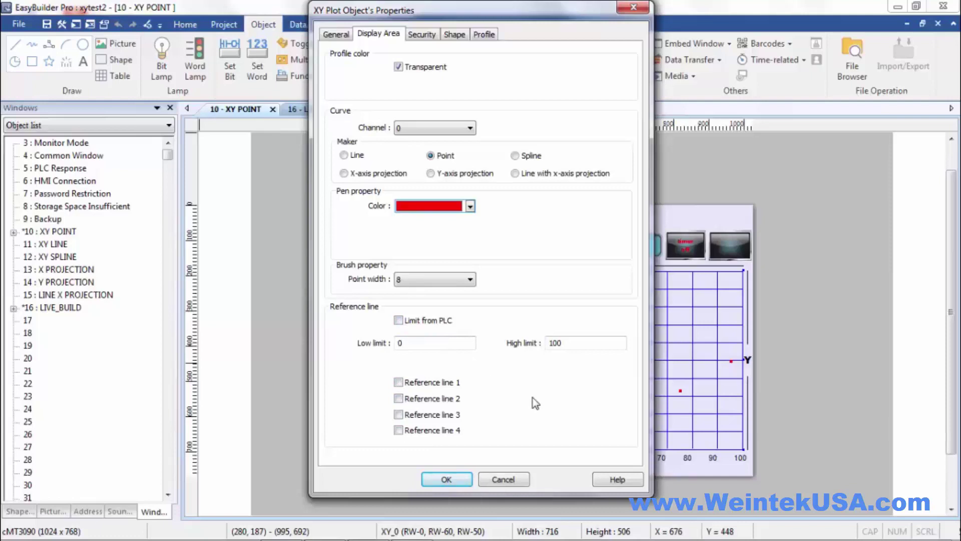
pyautogui.moveTo(543, 9); pyautogui.dragTo(367, 87)
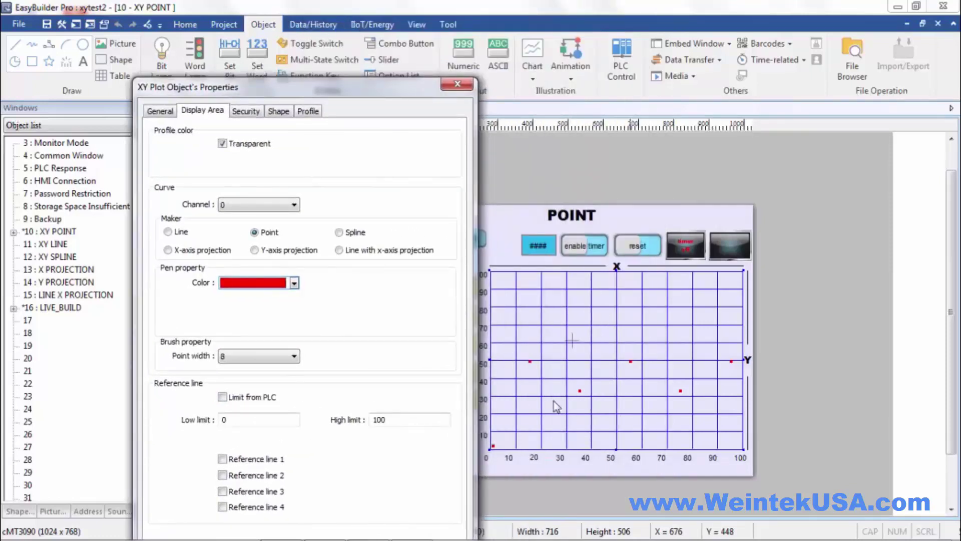
pyautogui.moveTo(393, 94); pyautogui.dragTo(560, 53)
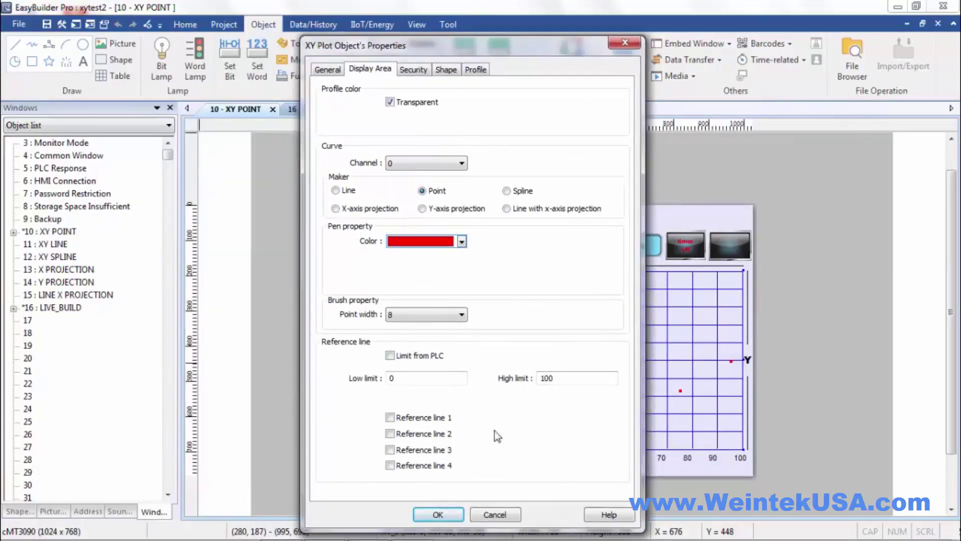
pyautogui.click(390, 418)
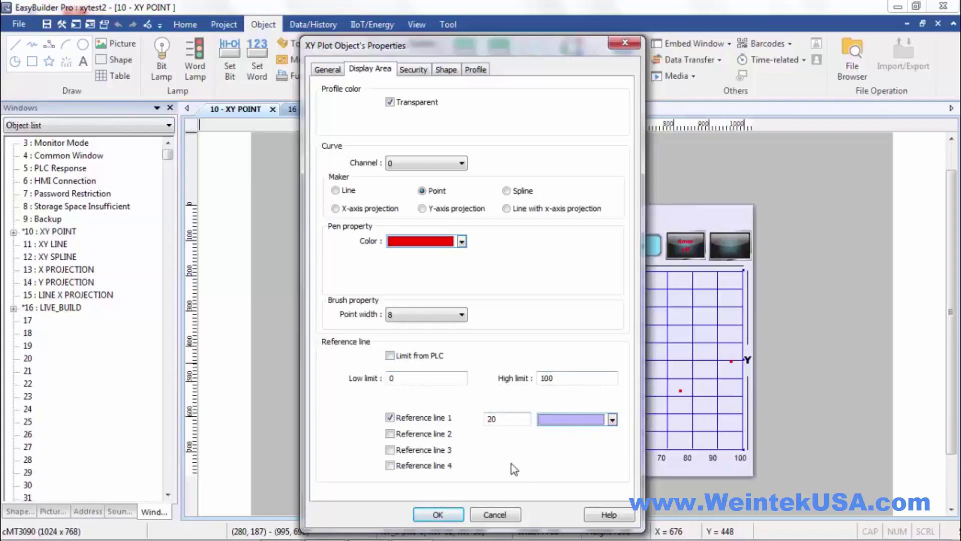
pyautogui.click(390, 417)
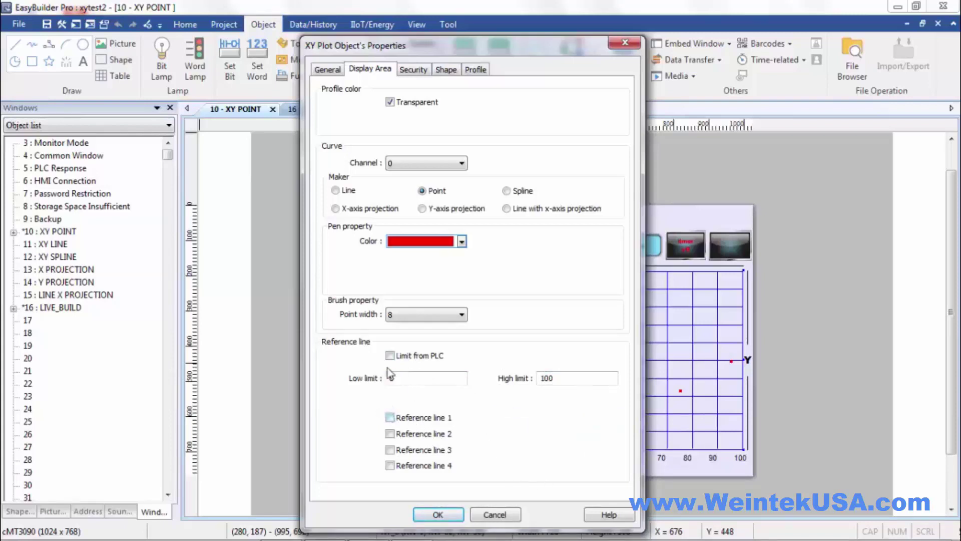
pyautogui.click(390, 356)
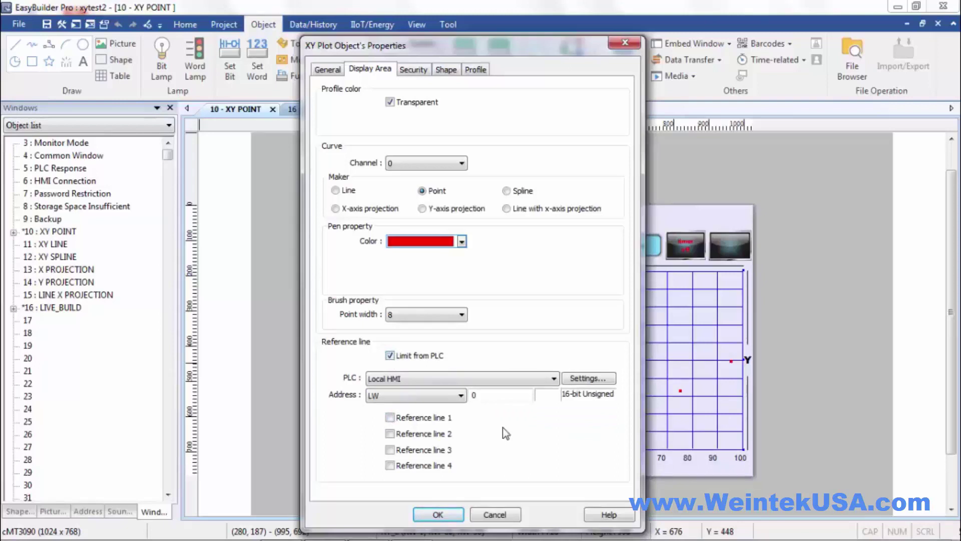
pyautogui.click(432, 381)
pyautogui.click(434, 383)
pyautogui.click(390, 356)
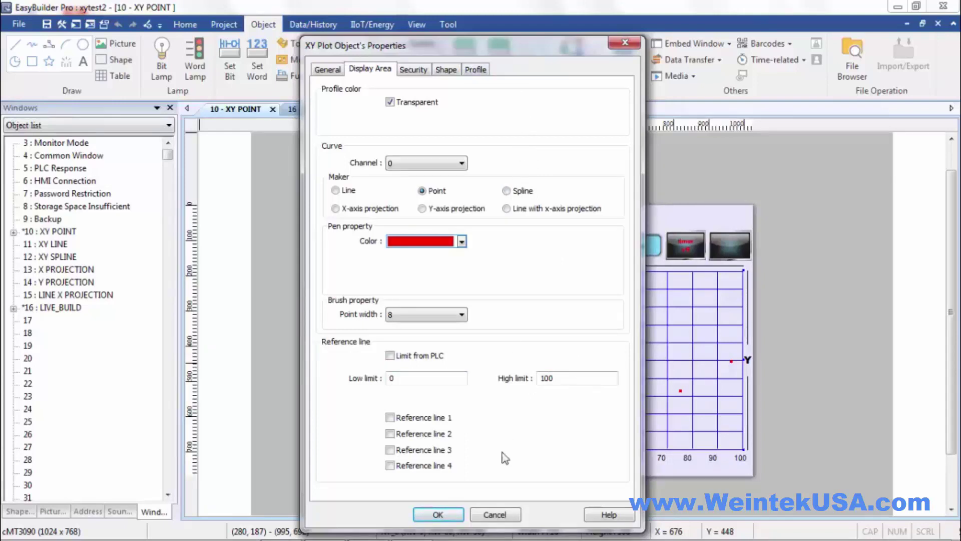
# Close the plot settings and inspect the row 1 and row 5 y entry fields unchanged
pyautogui.click(495, 514)
pyautogui.doubleClick(429, 287)
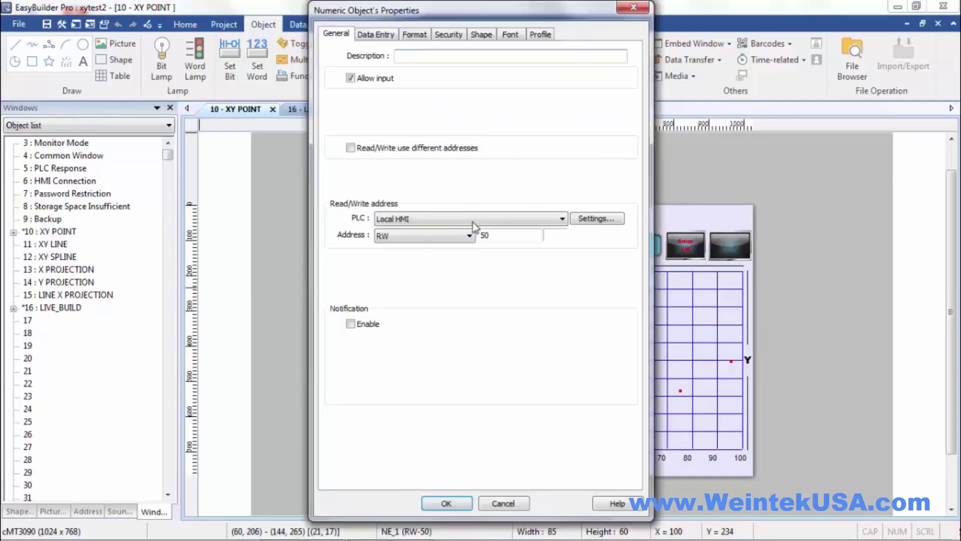
pyautogui.click(496, 506)
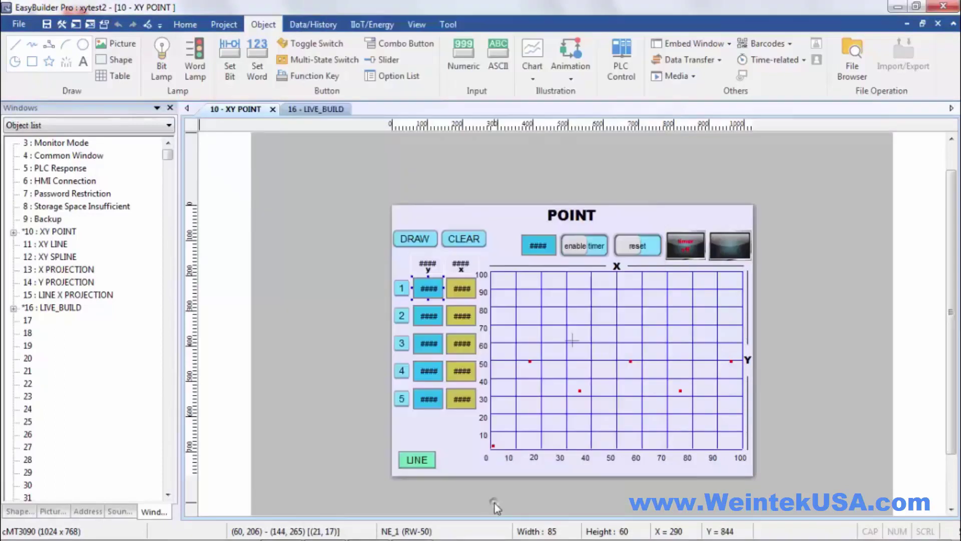
pyautogui.doubleClick(423, 398)
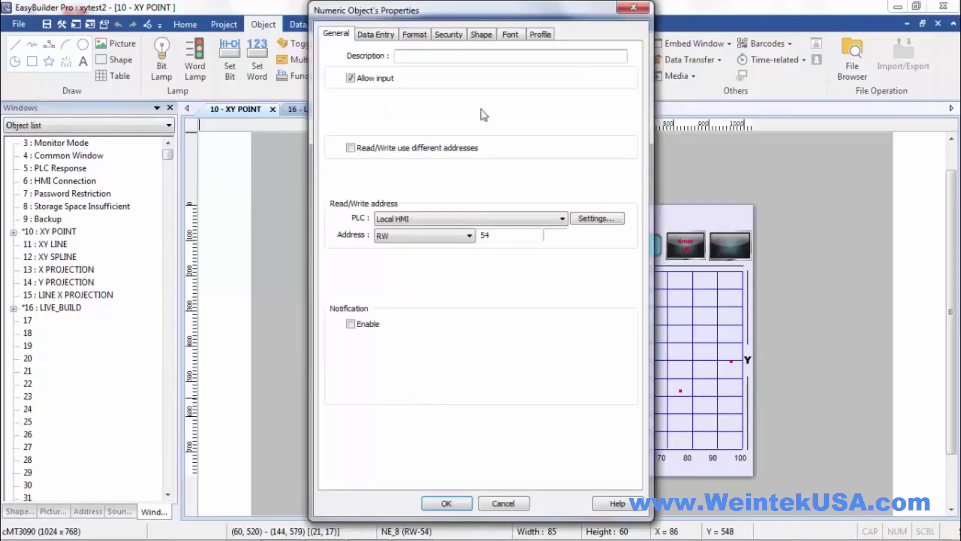
pyautogui.click(503, 503)
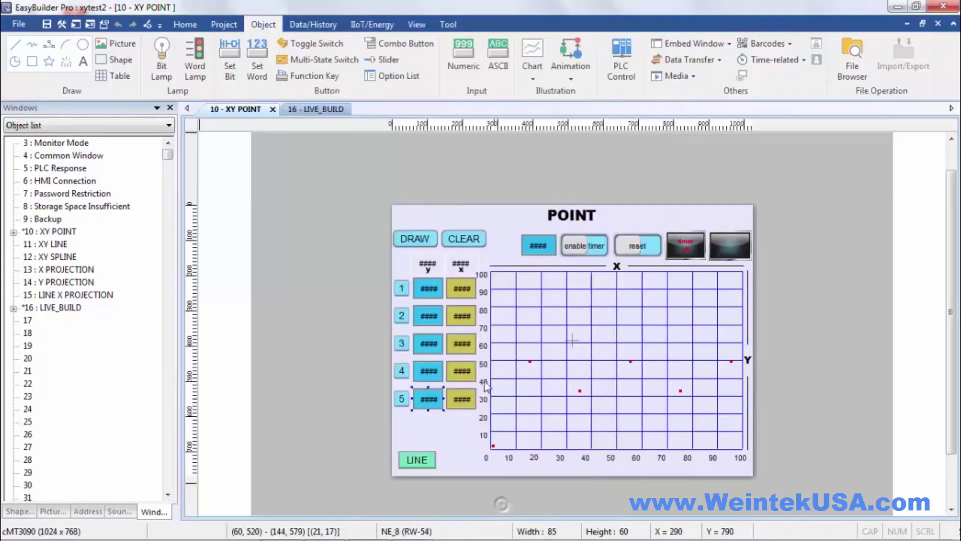
pyautogui.click(435, 420)
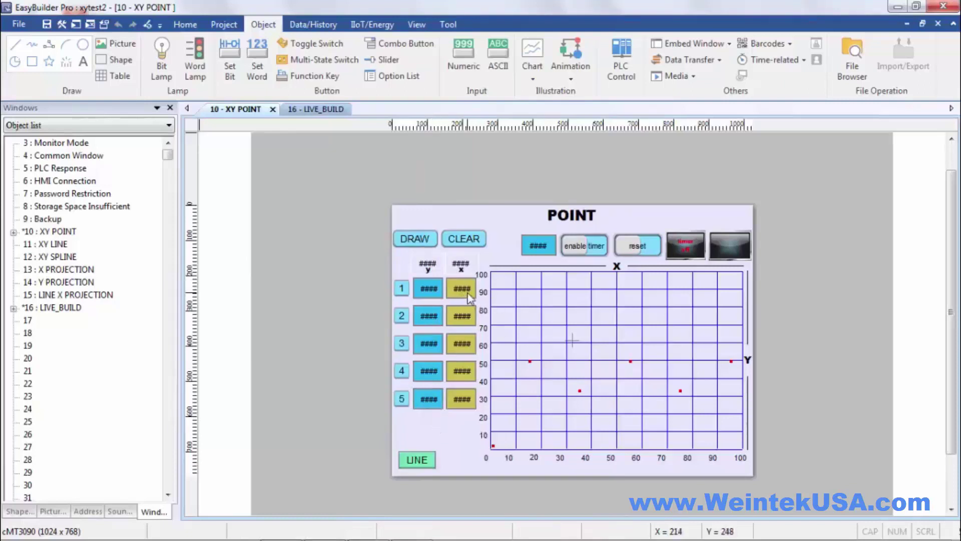
# Inspect the y and x header displays' settings, cancelling each without changes
pyautogui.click(429, 269)
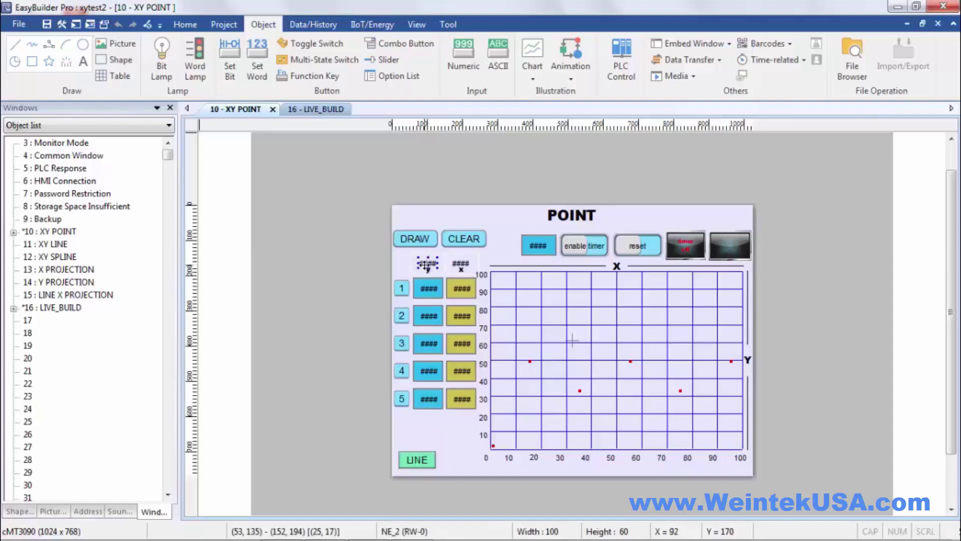
pyautogui.doubleClick(426, 265)
pyautogui.click(502, 500)
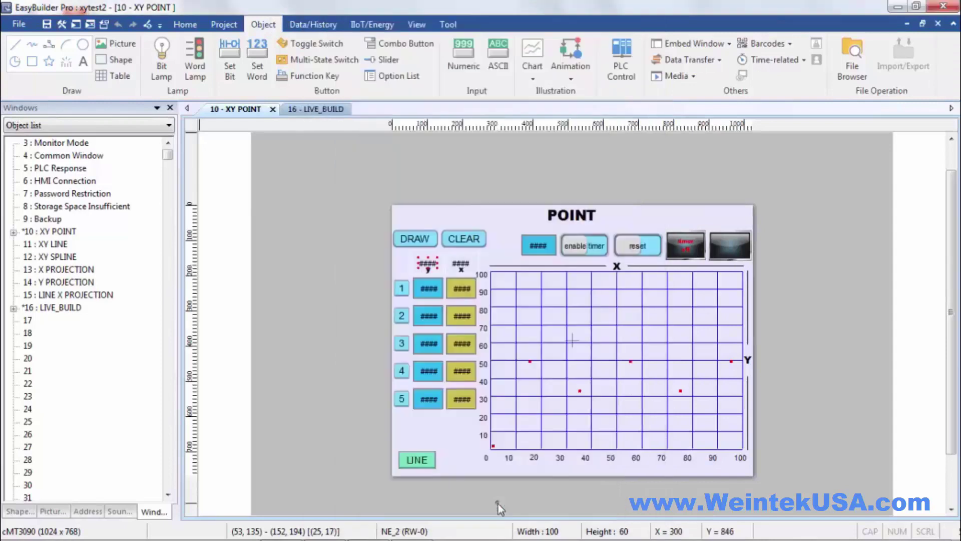
pyautogui.doubleClick(460, 262)
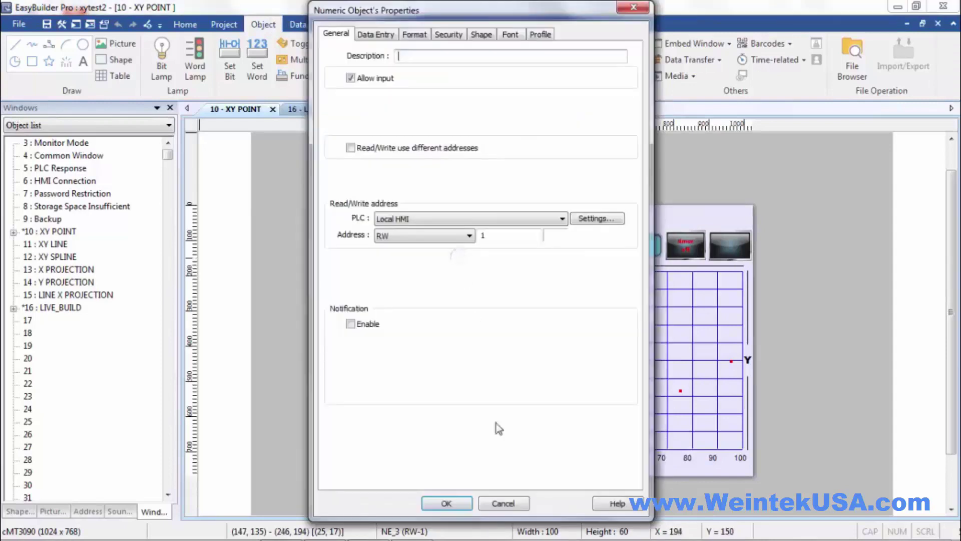
pyautogui.click(503, 503)
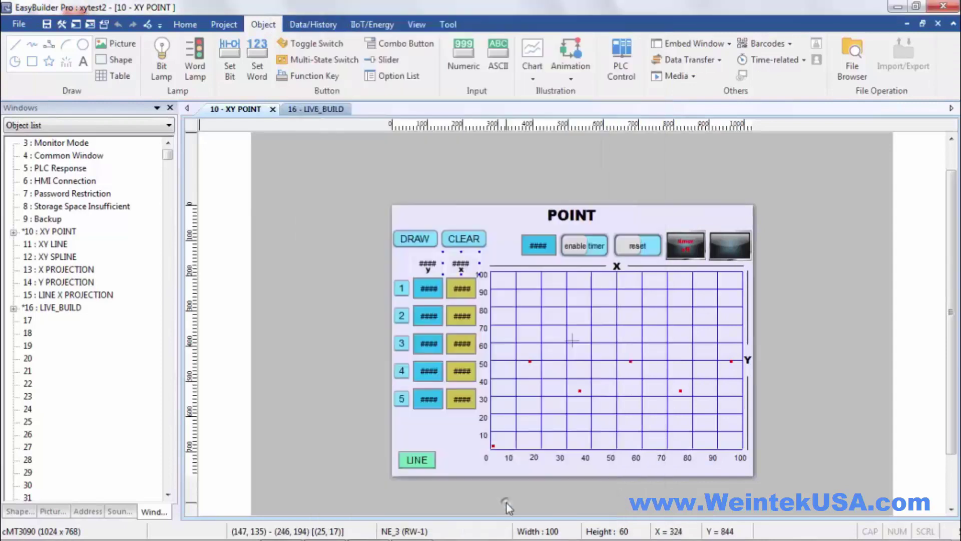
pyautogui.doubleClick(412, 241)
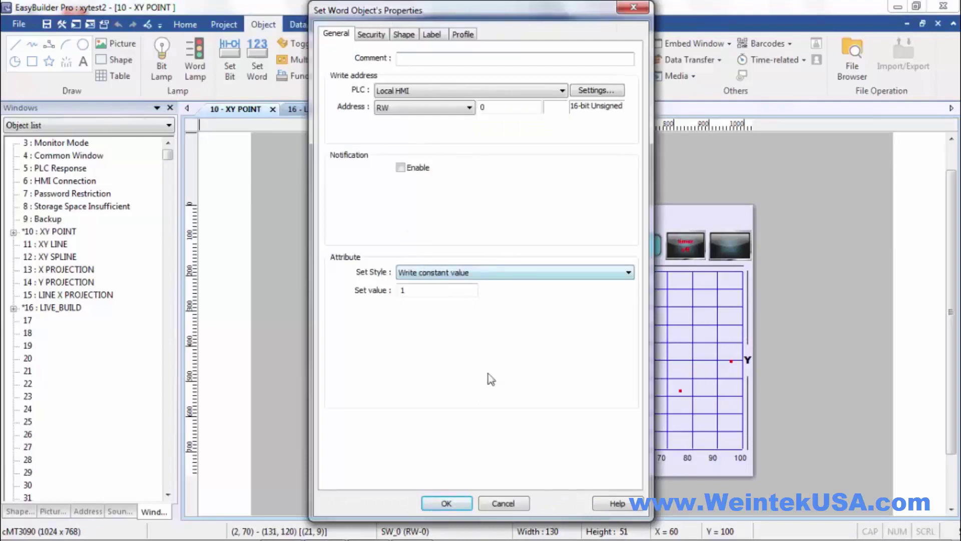
pyautogui.click(502, 505)
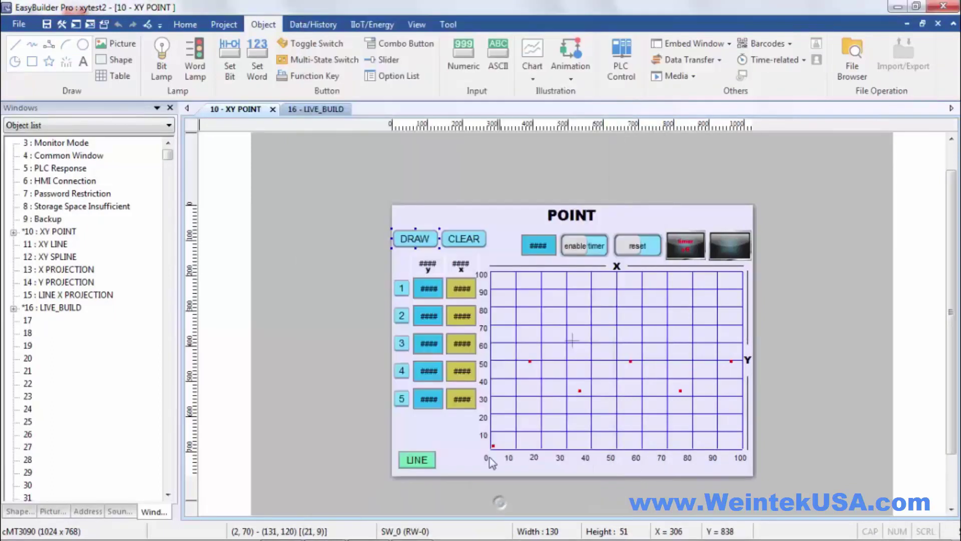
pyautogui.doubleClick(455, 232)
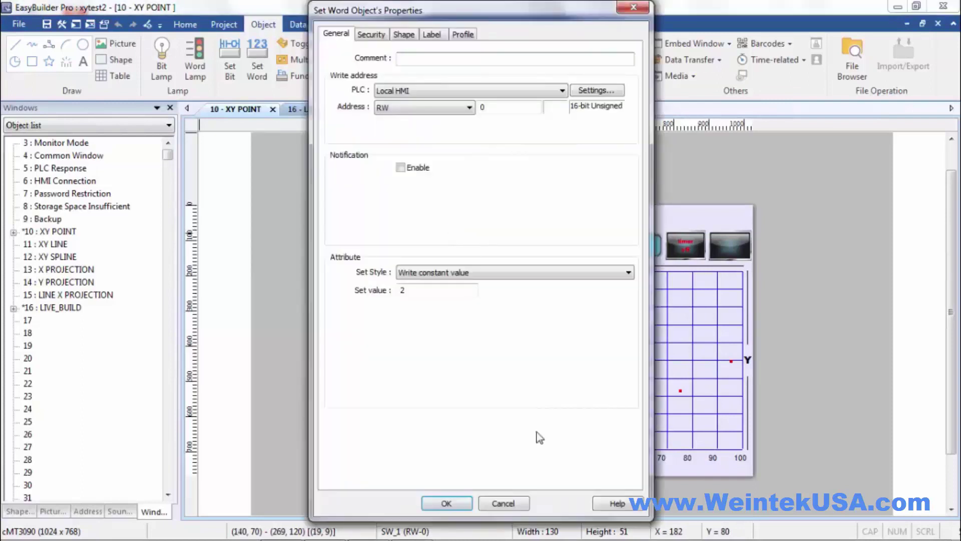
pyautogui.click(507, 502)
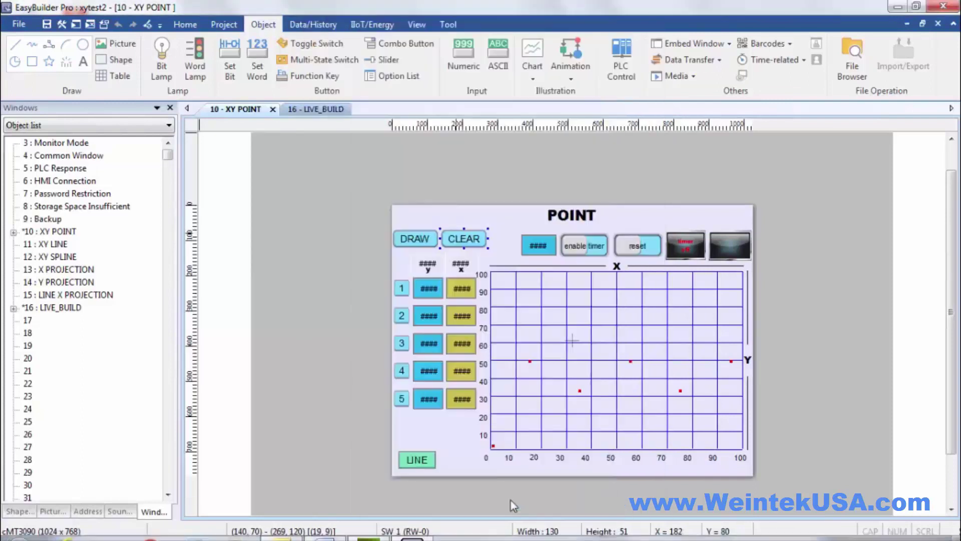
pyautogui.click(401, 288)
pyautogui.click(401, 316)
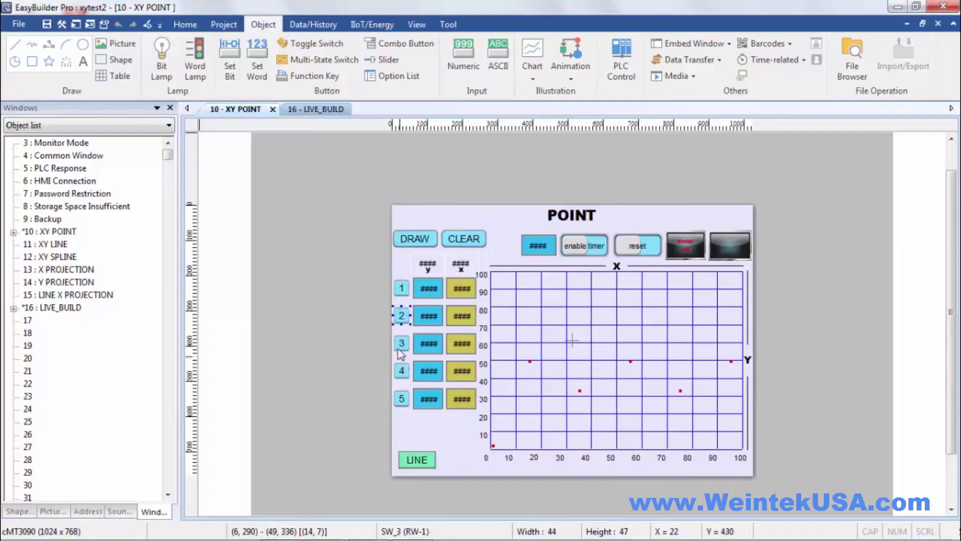
pyautogui.click(401, 345)
pyautogui.click(402, 372)
pyautogui.doubleClick(402, 372)
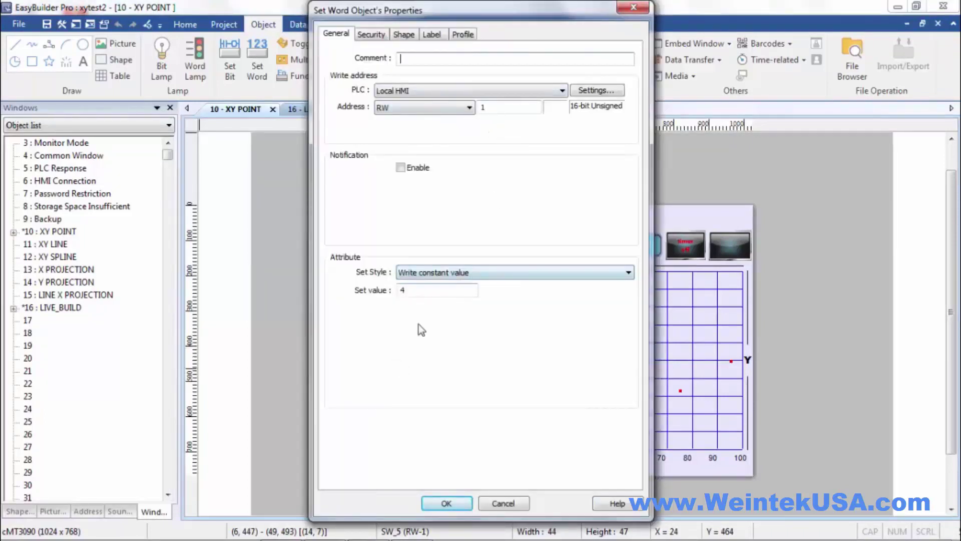
pyautogui.click(461, 509)
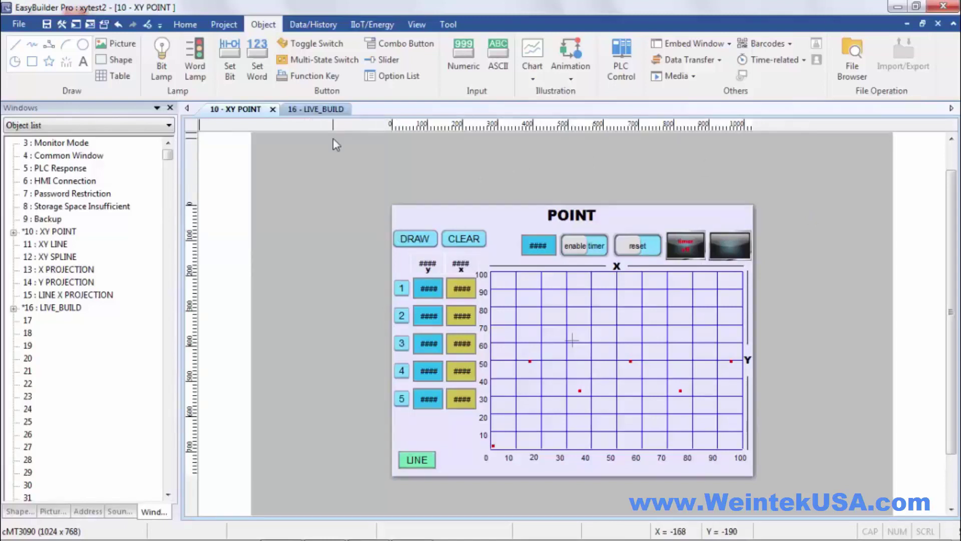
# Run the project in Offline Simulation from the Project tab
pyautogui.click(224, 24)
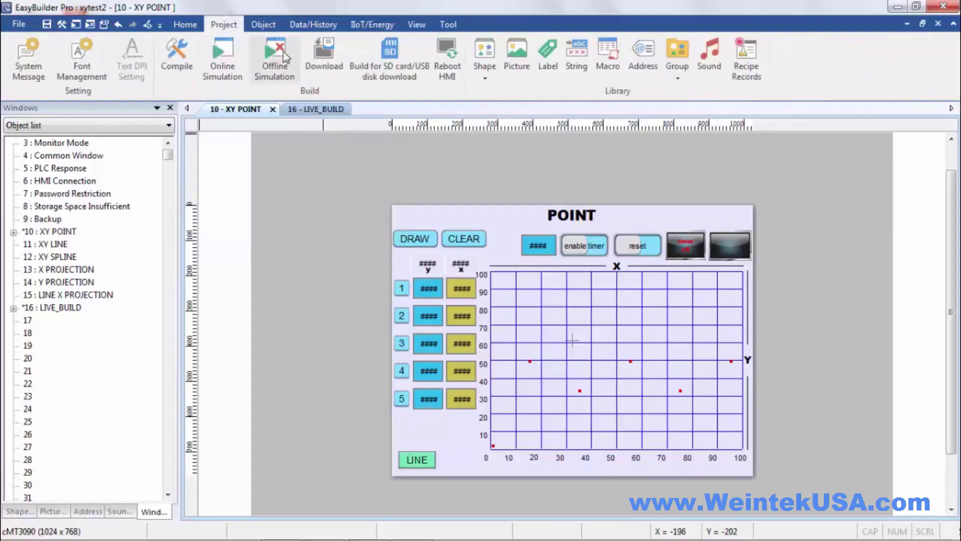
pyautogui.click(277, 52)
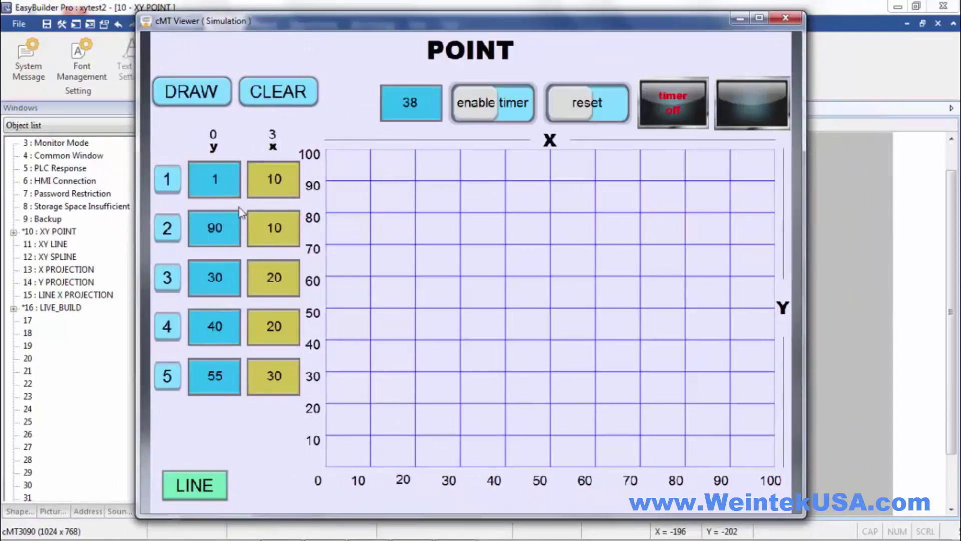
# Press DRAW to plot the table's X/Y pairs, then set the plotted point count to one
pyautogui.click(195, 99)
pyautogui.click(170, 184)
# Change the first point to x 20, y 10 and plot it alone on the POINT graph
pyautogui.click(258, 91)
pyautogui.click(216, 178)
pyautogui.write('10')
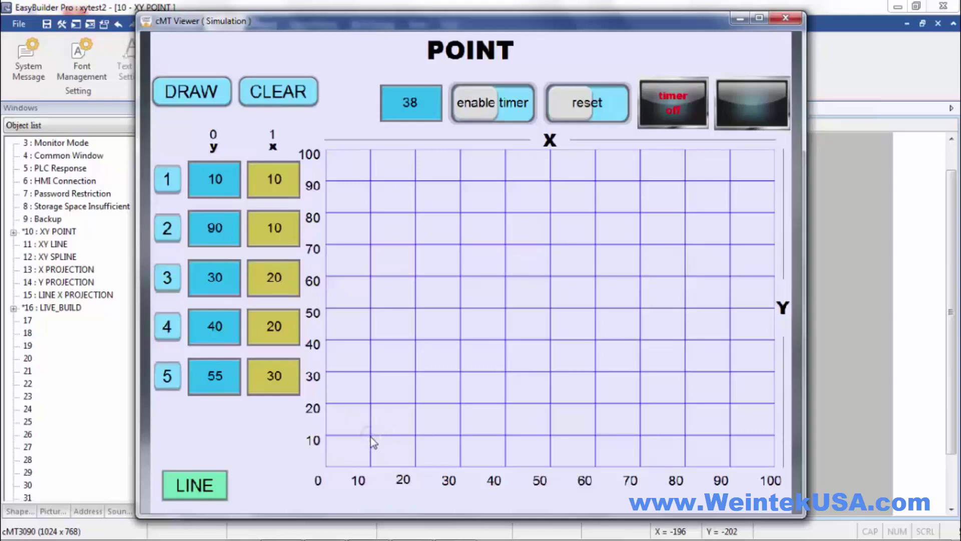
pyautogui.click(195, 101)
pyautogui.click(274, 181)
pyautogui.write('2')
pyautogui.click(281, 88)
pyautogui.click(208, 96)
# Set the point count to 2, clear the graph and plot the first two points
pyautogui.click(167, 228)
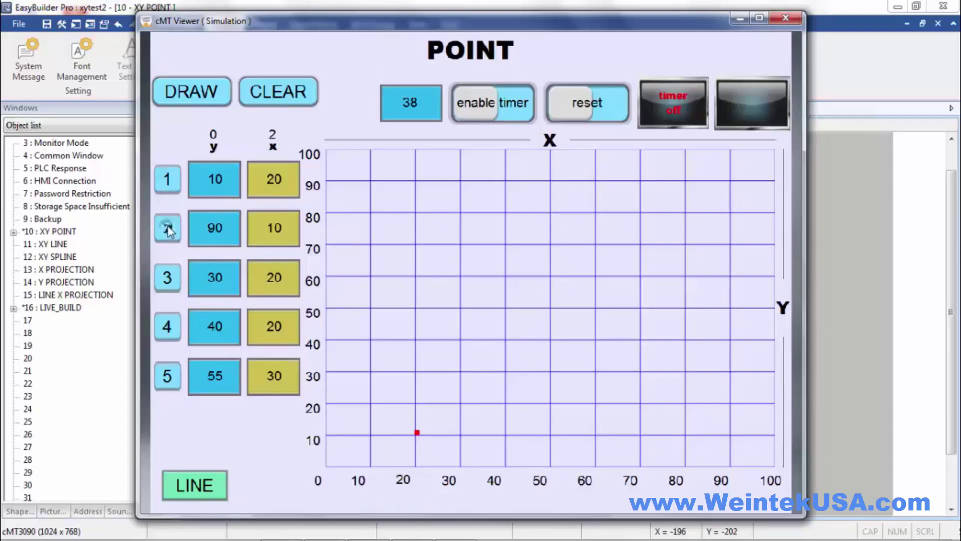
pyautogui.click(243, 94)
pyautogui.click(216, 98)
# Clear the graph, set the point count to 1 and plot the first point at (10, 10)
pyautogui.click(276, 90)
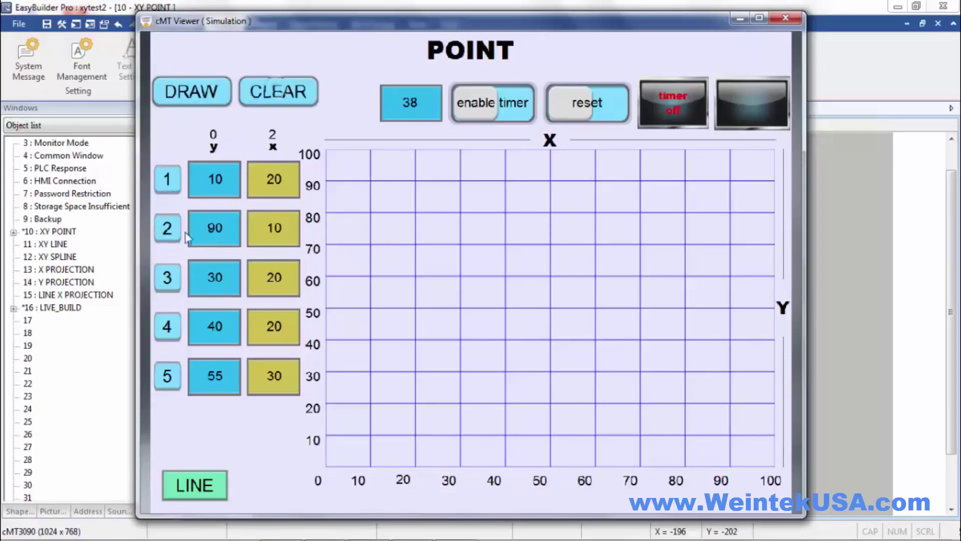
pyautogui.click(165, 186)
pyautogui.click(272, 182)
pyautogui.click(203, 95)
# Move the first point to (20, 10), then (20, 20), plotting each, then set x back to 10
pyautogui.click(274, 181)
pyautogui.write('20')
pyautogui.press('Return')
pyautogui.click(190, 92)
pyautogui.click(209, 178)
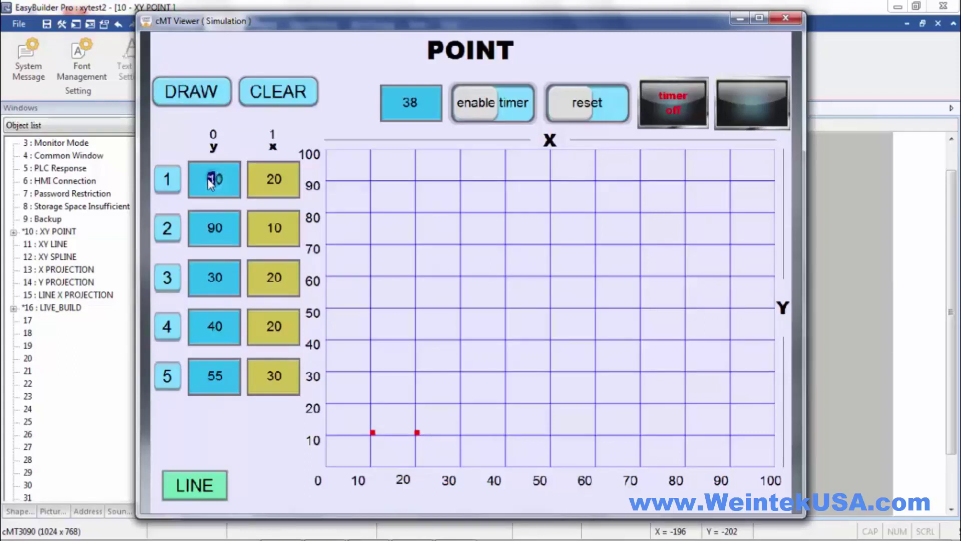
pyautogui.write('20')
pyautogui.click(202, 89)
pyautogui.click(273, 183)
pyautogui.write('1')
# Close the cMT Viewer simulation and open window 12 : XY SPLINE from the Object list
pyautogui.click(786, 18)
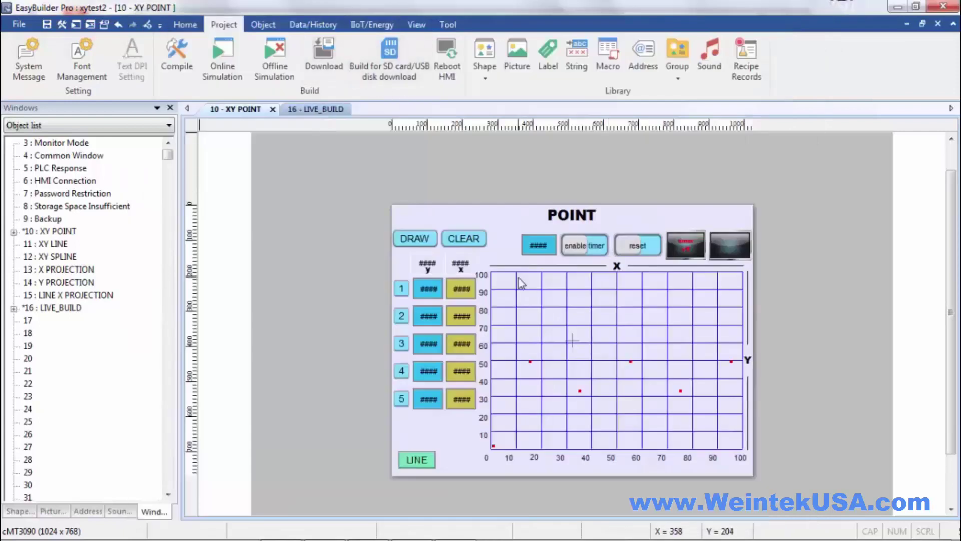
pyautogui.doubleClick(68, 259)
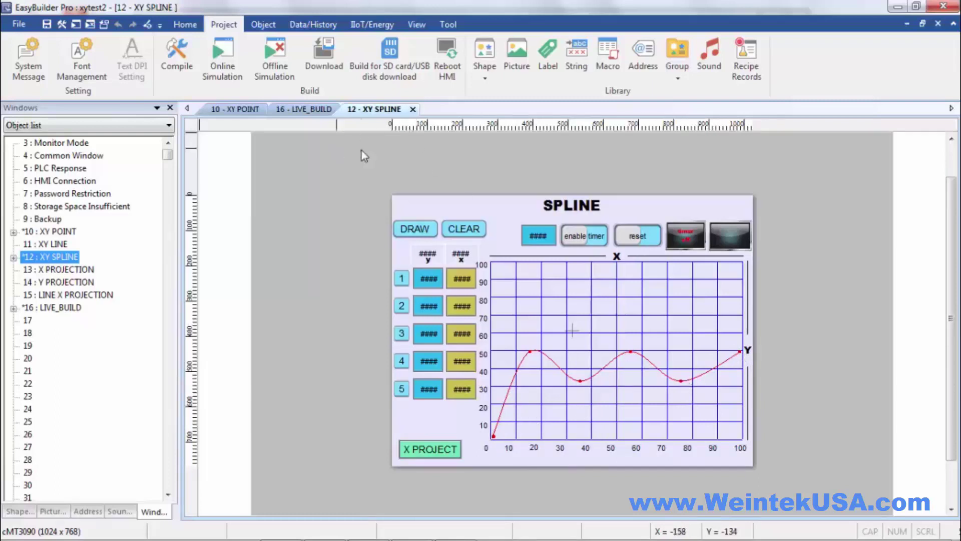
# On the cMT Viewer SPLINE page, set 4 points and draw a spline through them
pyautogui.moveTo(450, 7); pyautogui.dragTo(460, 62)
pyautogui.click(444, 17)
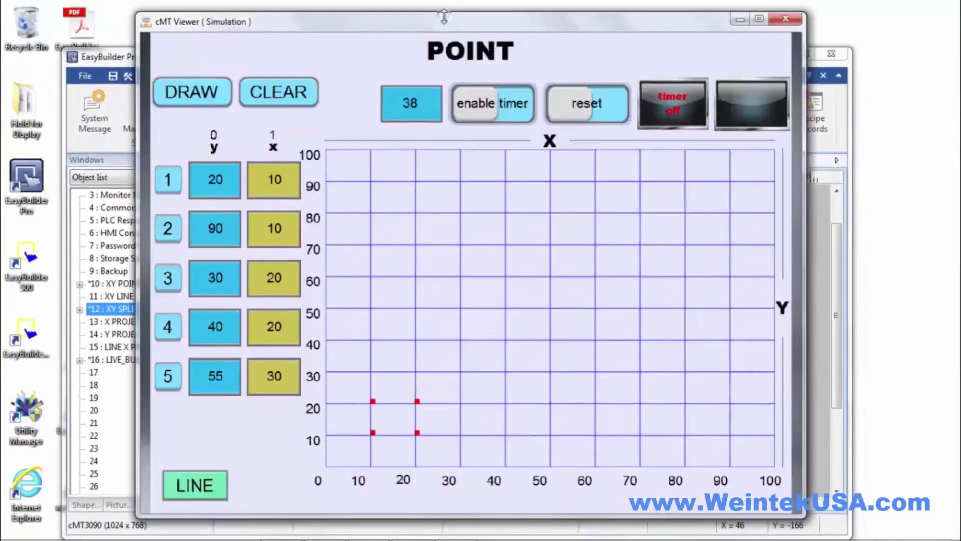
pyautogui.click(212, 485)
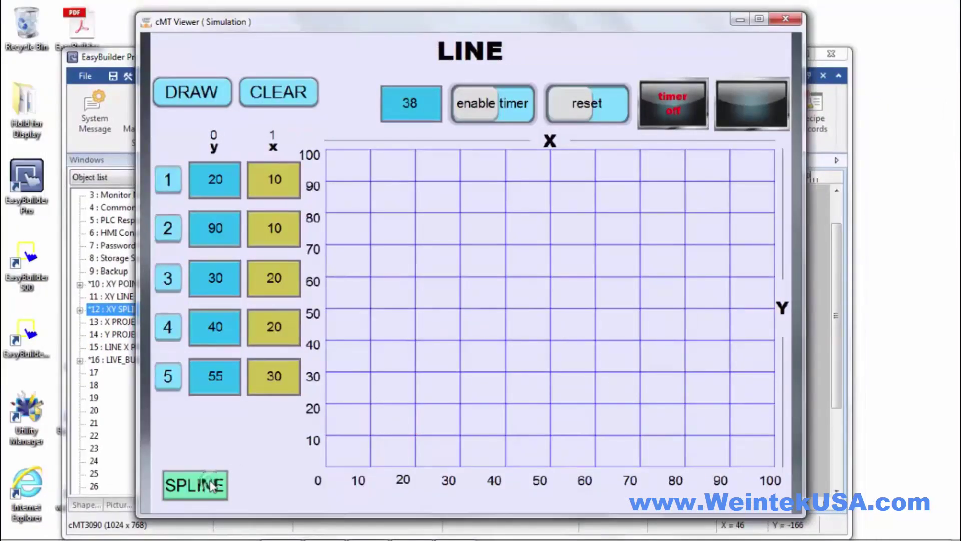
pyautogui.click(212, 485)
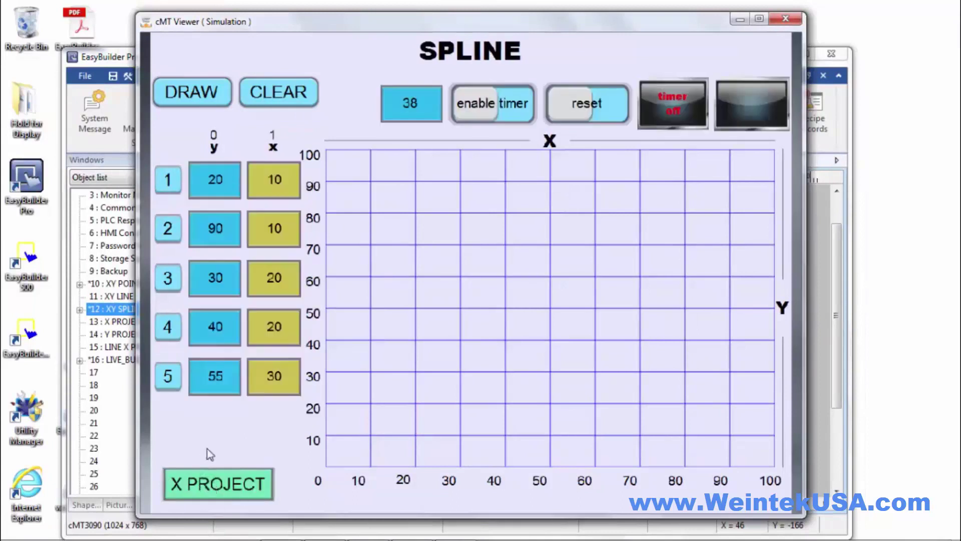
pyautogui.click(188, 100)
pyautogui.click(168, 330)
pyautogui.click(261, 91)
pyautogui.click(206, 91)
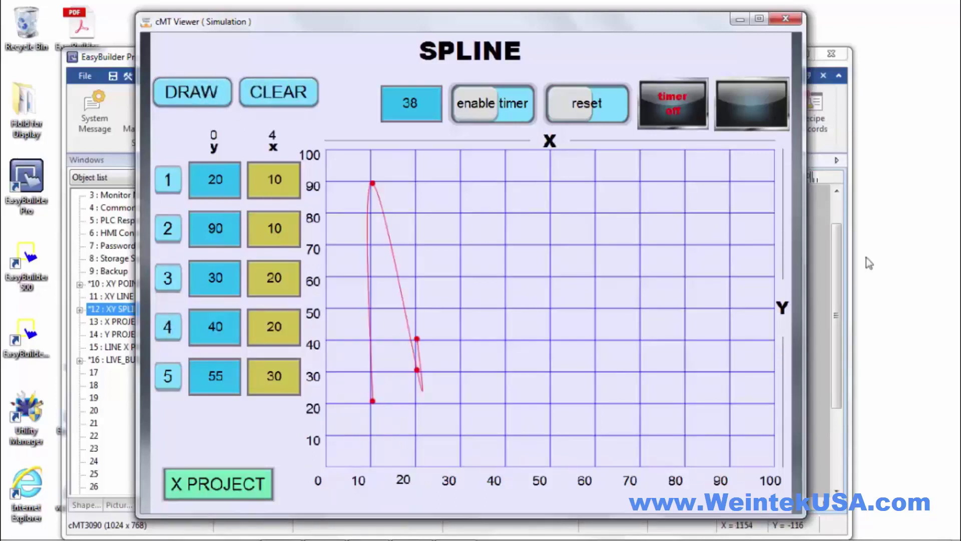
pyautogui.click(850, 297)
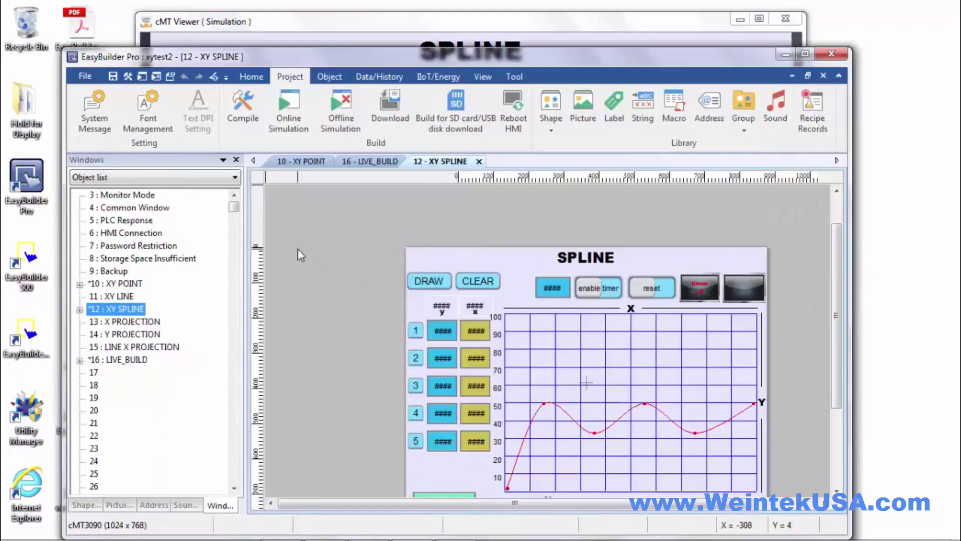
# Open window 11 : XY LINE in the editor, then return to the cMT Viewer simulation
pyautogui.click(123, 296)
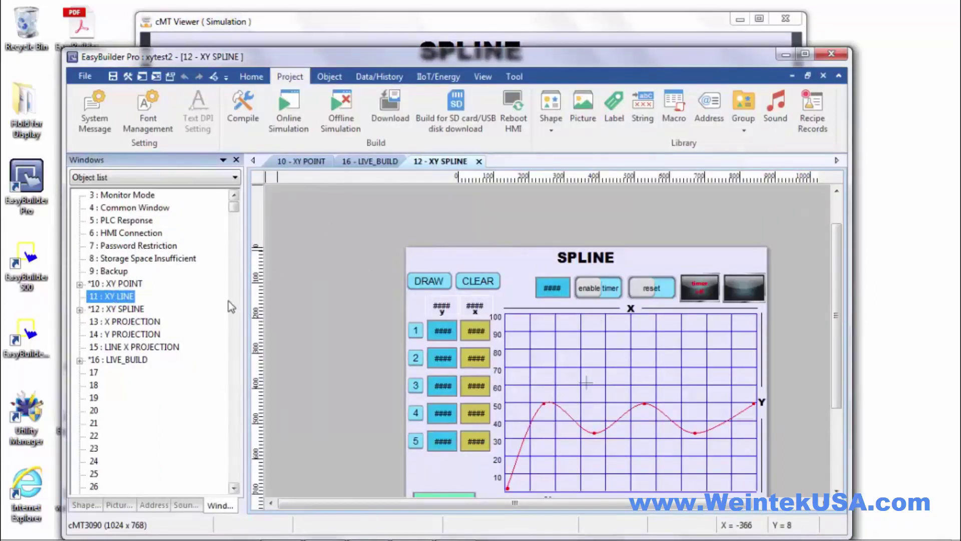
pyautogui.doubleClick(124, 296)
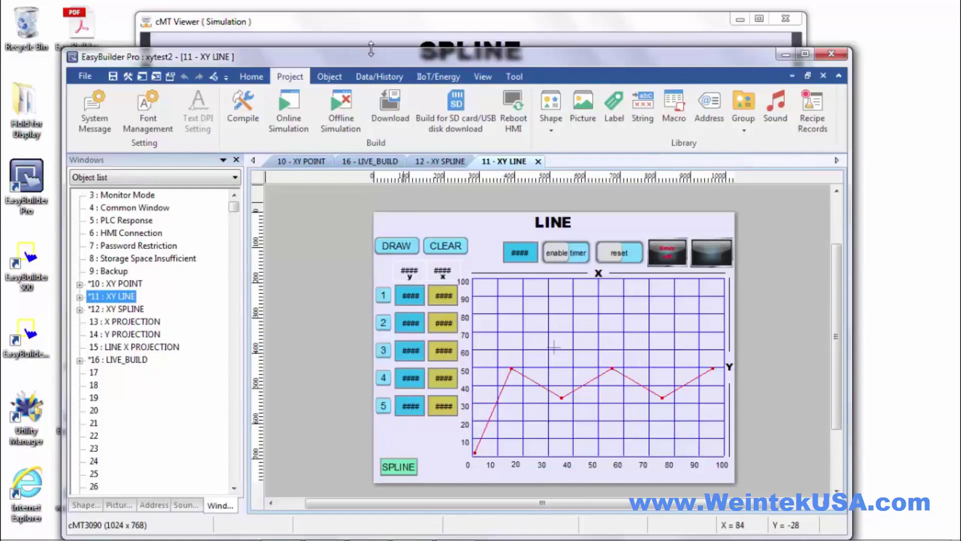
pyautogui.click(366, 27)
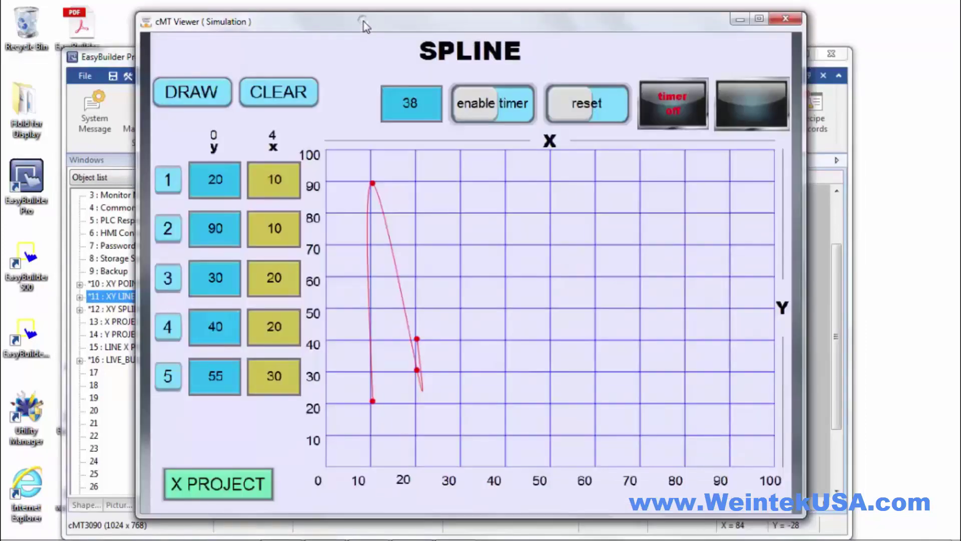
# Cycle through the pages to POINT and plot the four table points as dots
pyautogui.click(256, 484)
pyautogui.click(256, 482)
pyautogui.click(254, 480)
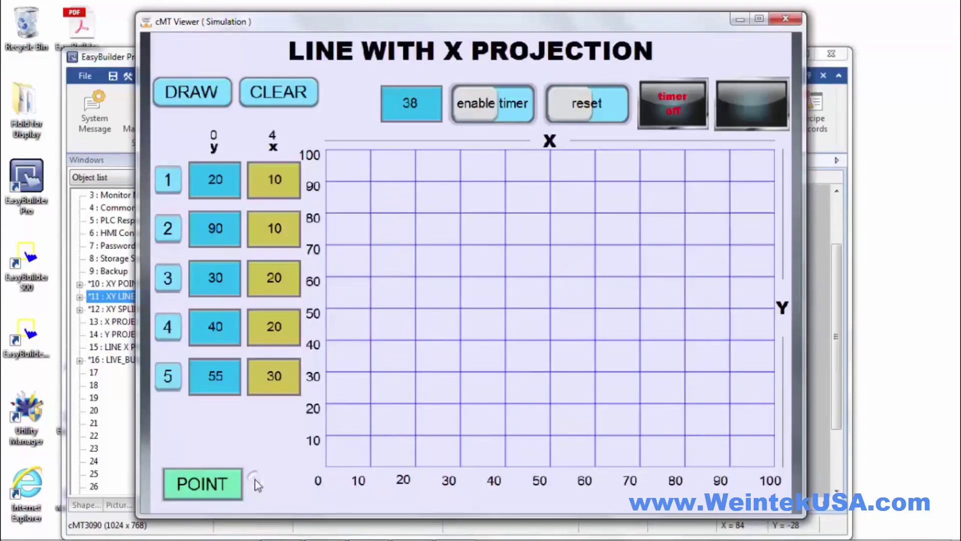
pyautogui.click(215, 486)
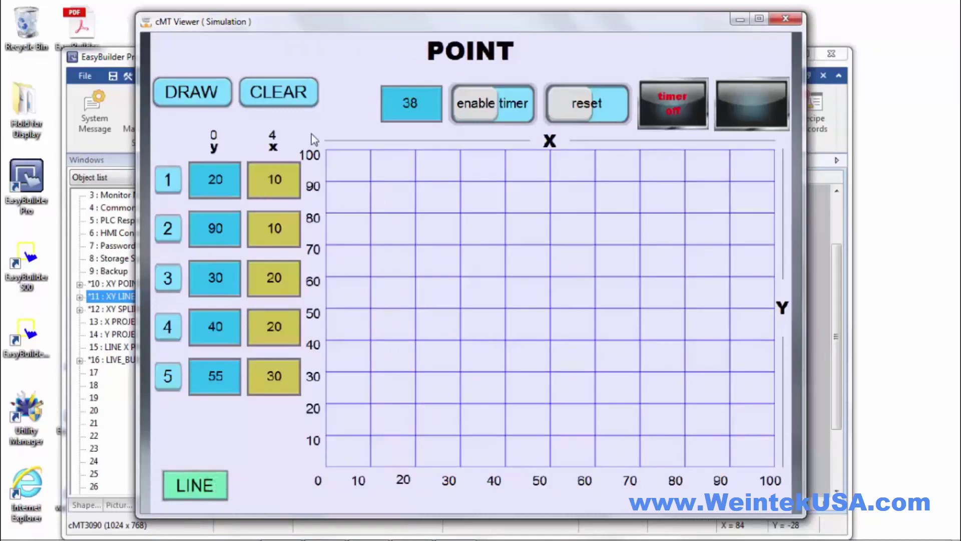
pyautogui.click(185, 92)
# Draw the four points as a straight line on LINE, then as a spline on SPLINE
pyautogui.click(200, 480)
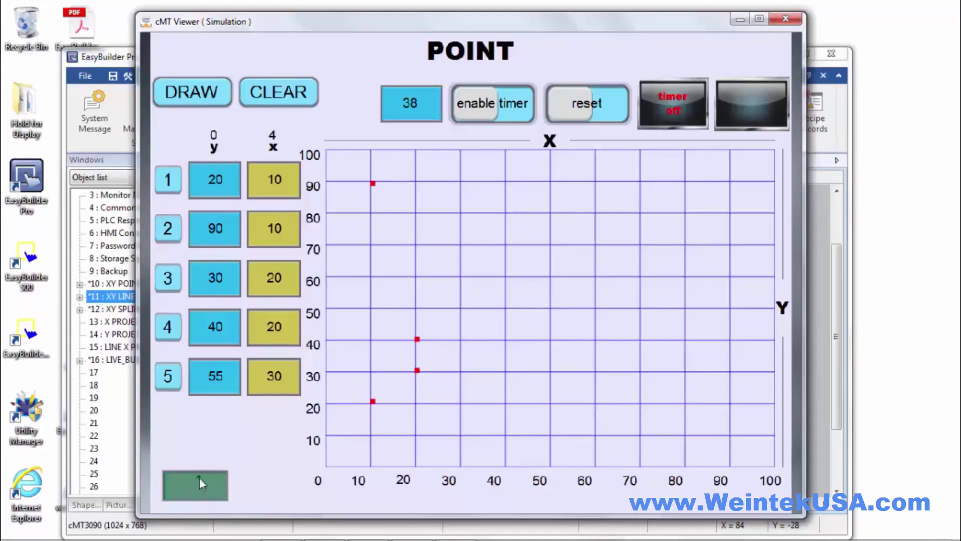
pyautogui.click(191, 91)
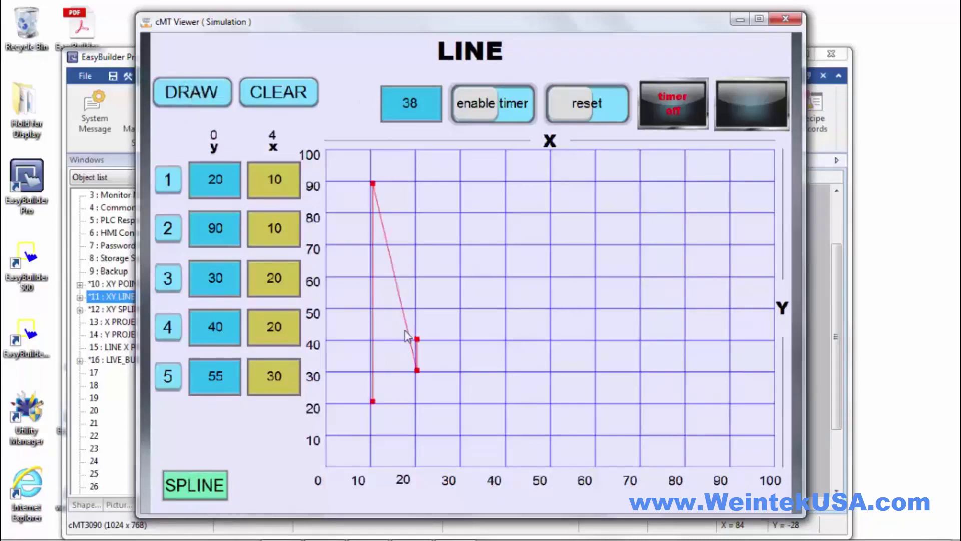
pyautogui.click(211, 485)
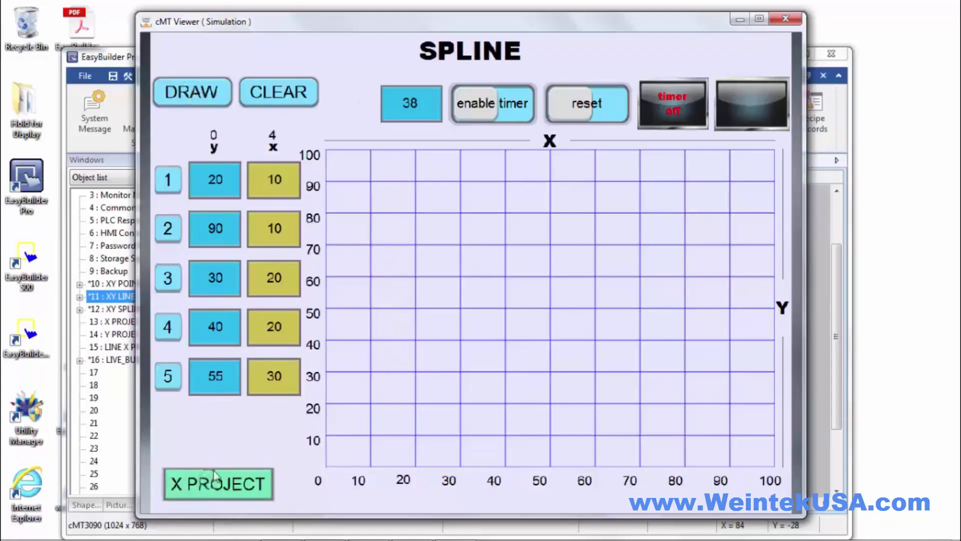
pyautogui.click(199, 101)
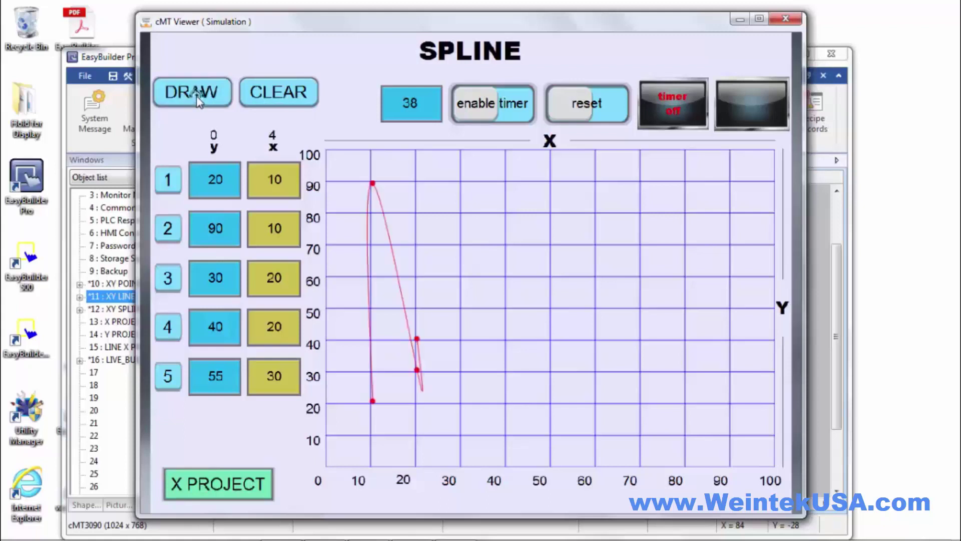
# Draw the X projection fill, then the Y projection fill, and go to LINE WITH X PROJECTION
pyautogui.click(237, 493)
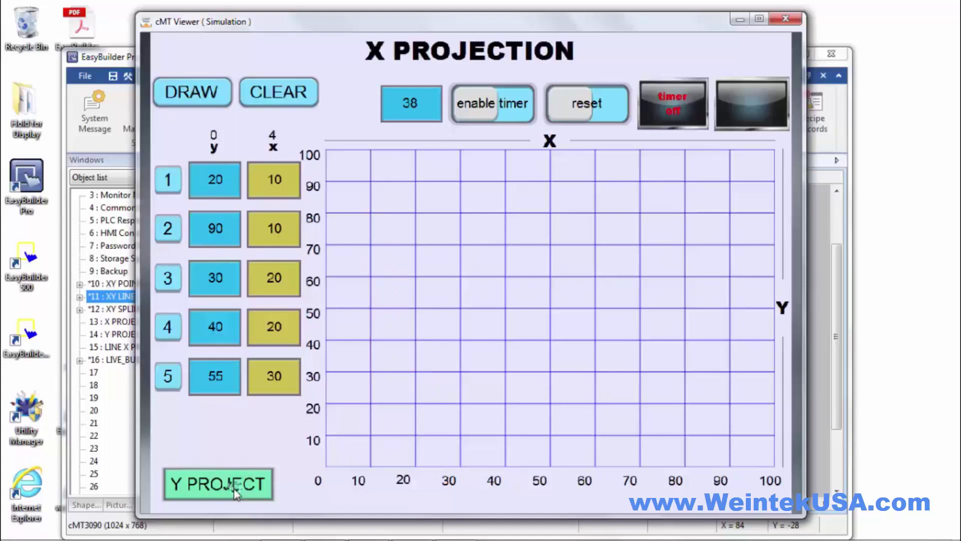
pyautogui.click(186, 94)
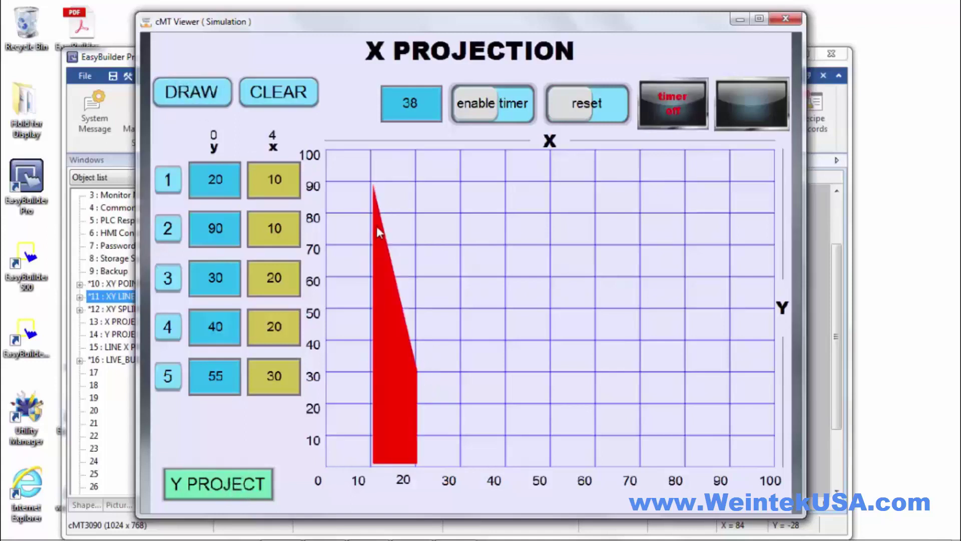
pyautogui.click(239, 493)
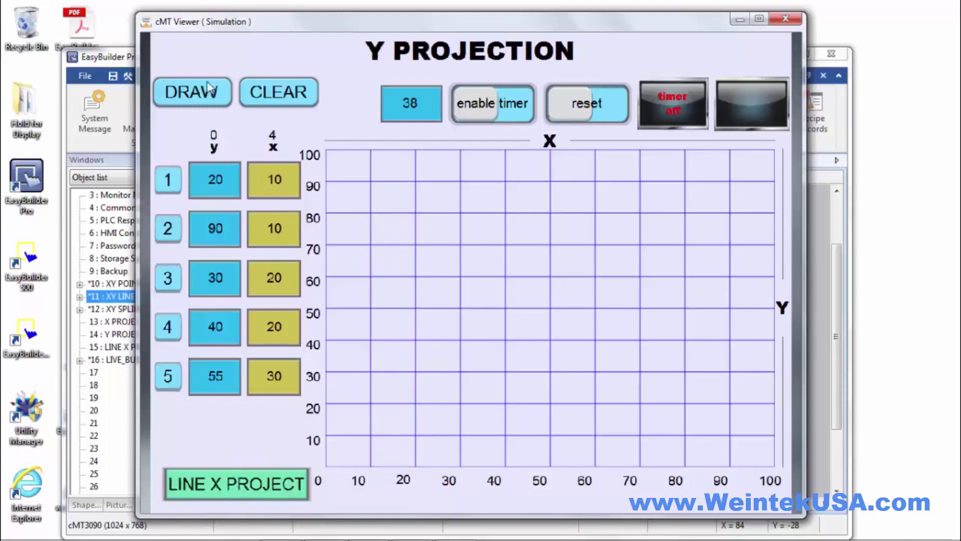
pyautogui.click(209, 97)
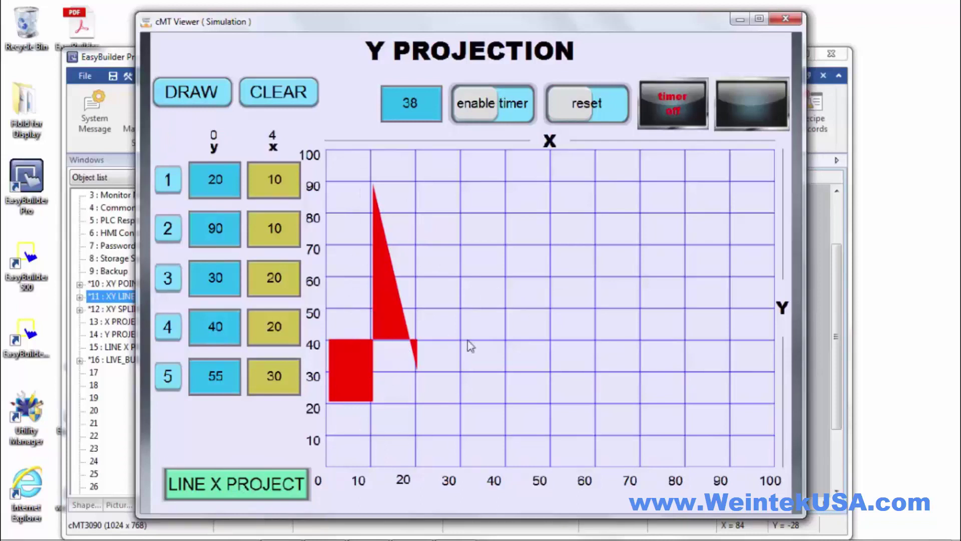
pyautogui.click(256, 489)
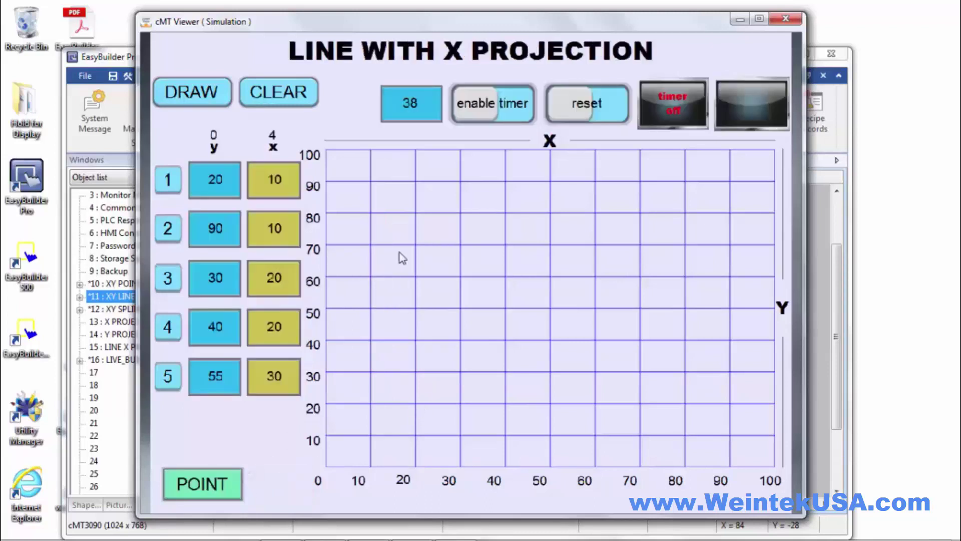
# Draw the line-with-X-projection fill, redraw it with row 5 x at 50, then plot on POINT
pyautogui.click(199, 91)
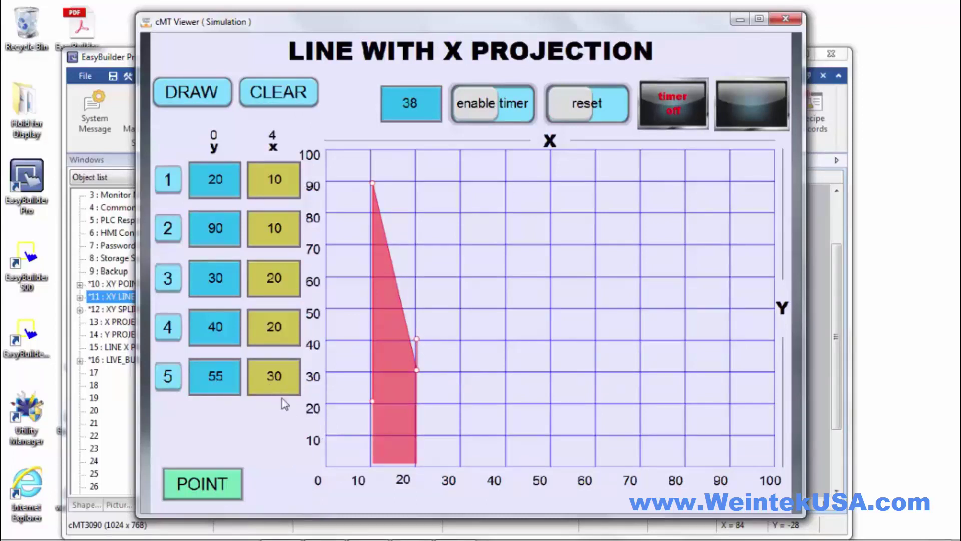
pyautogui.click(272, 381)
pyautogui.write('5')
pyautogui.click(271, 92)
pyautogui.click(209, 93)
pyautogui.click(218, 481)
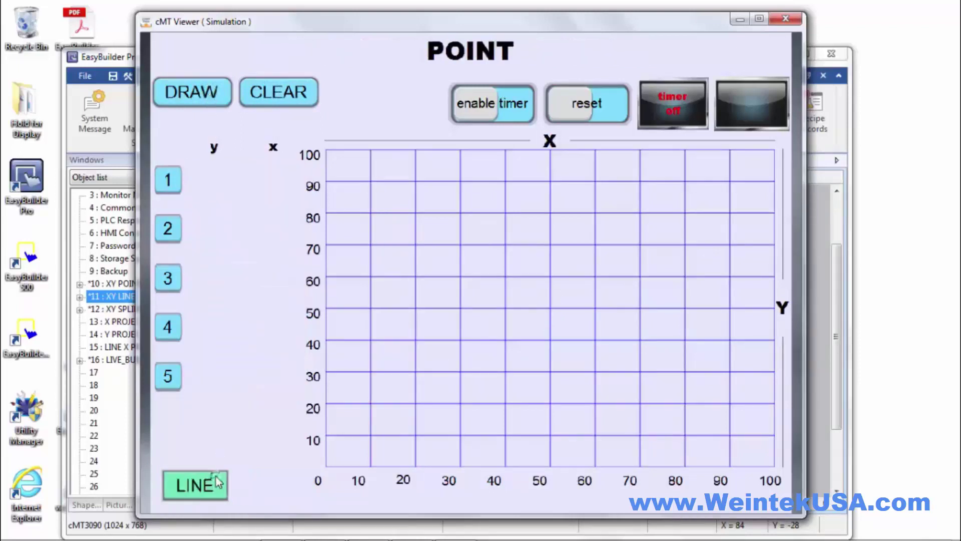
pyautogui.click(203, 90)
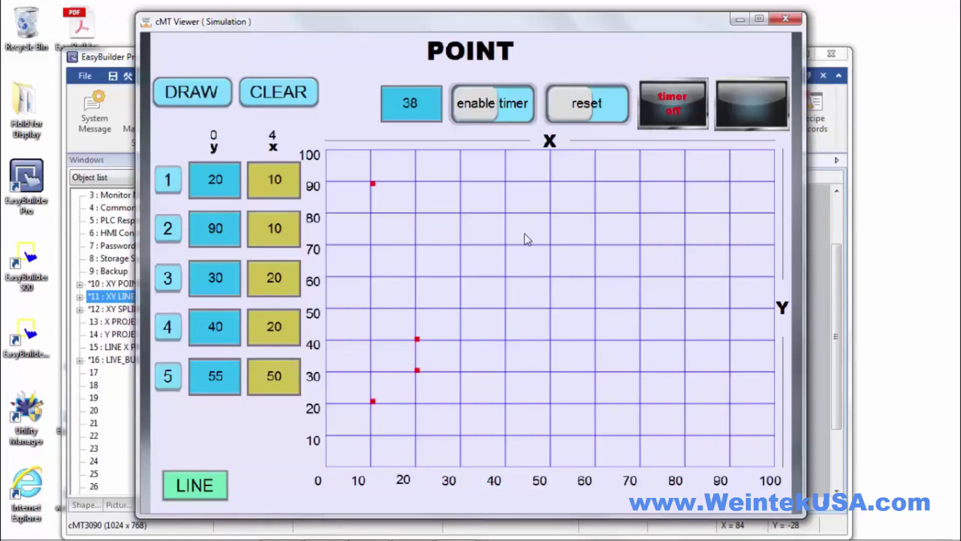
pyautogui.click(777, 21)
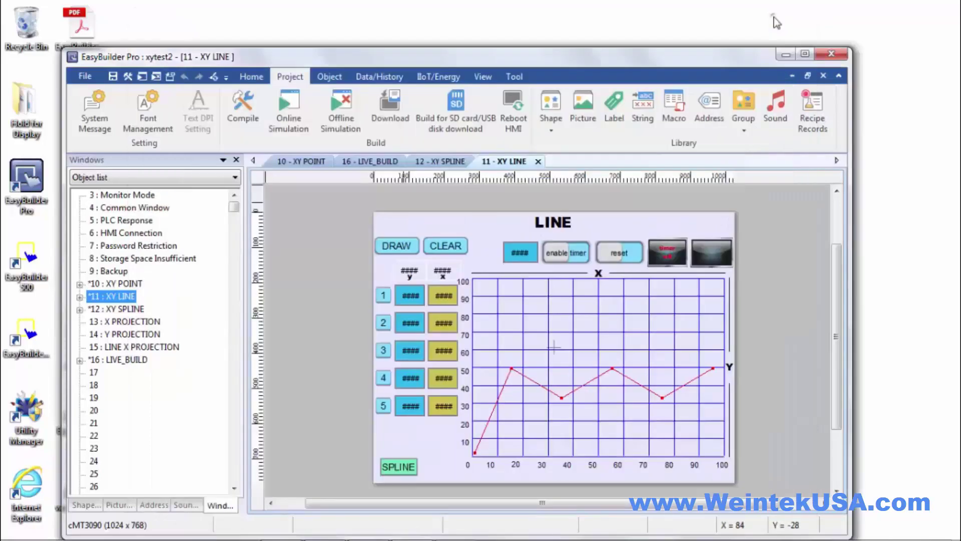